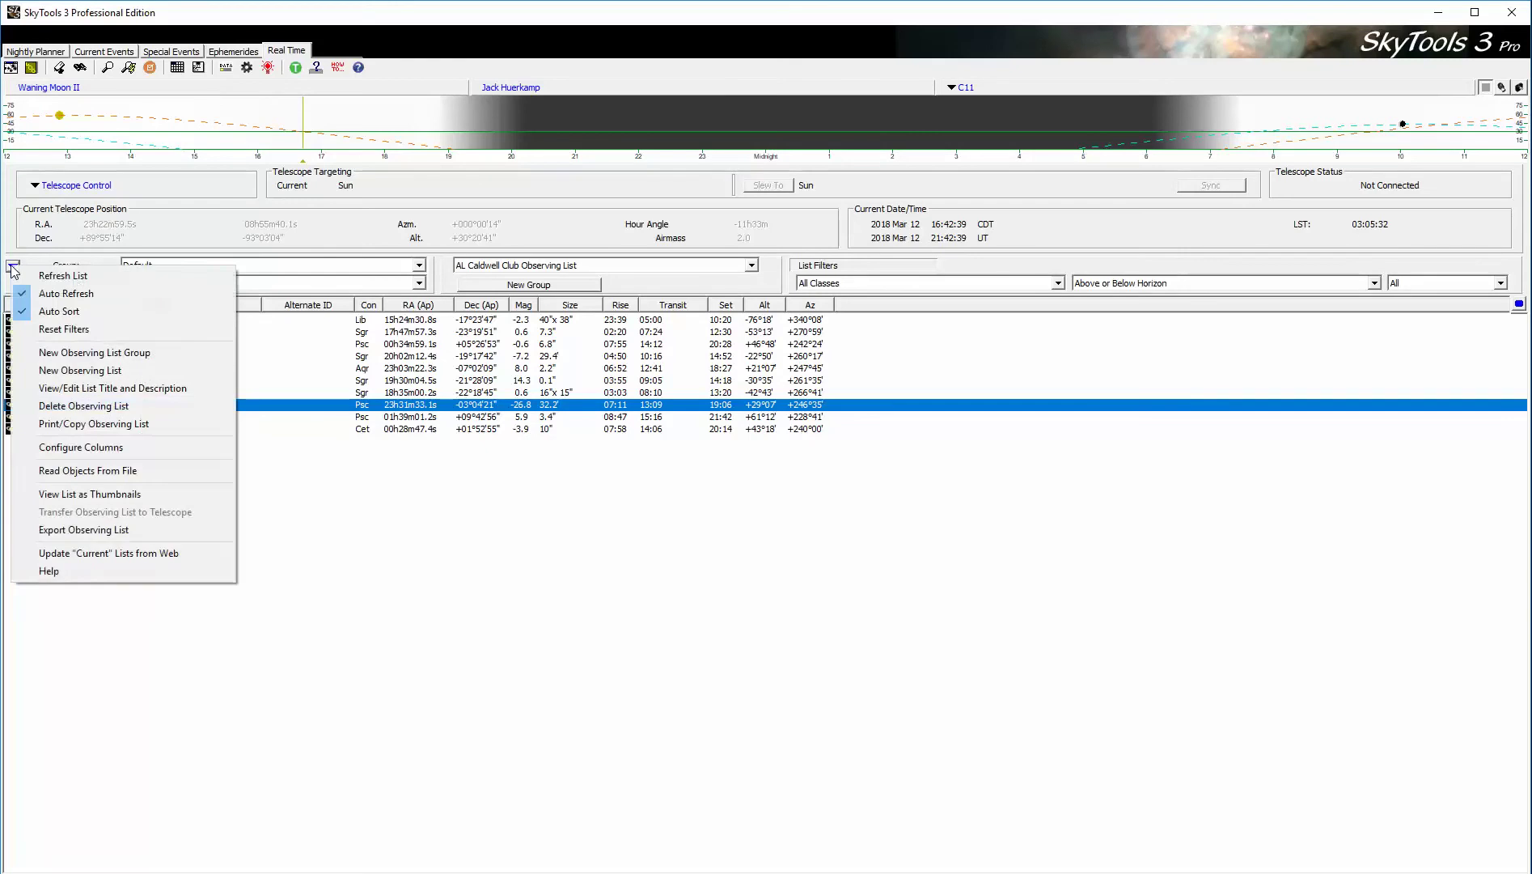
Create a new observing list titled "Bright Edge On and Barred Spiral Galaxies" in the Default group.
click(110, 371)
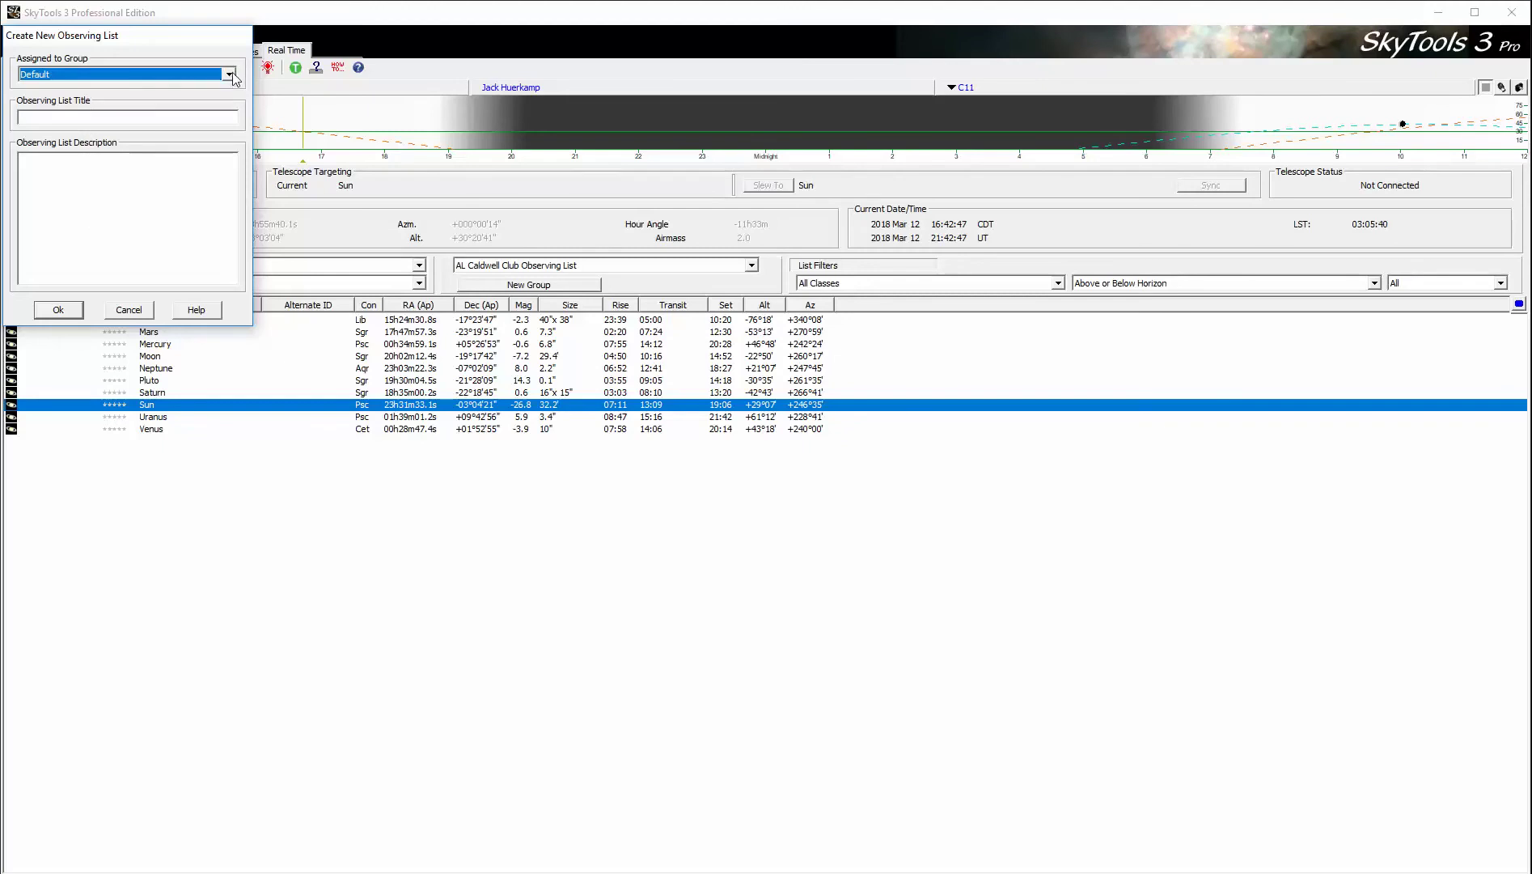
click(113, 119)
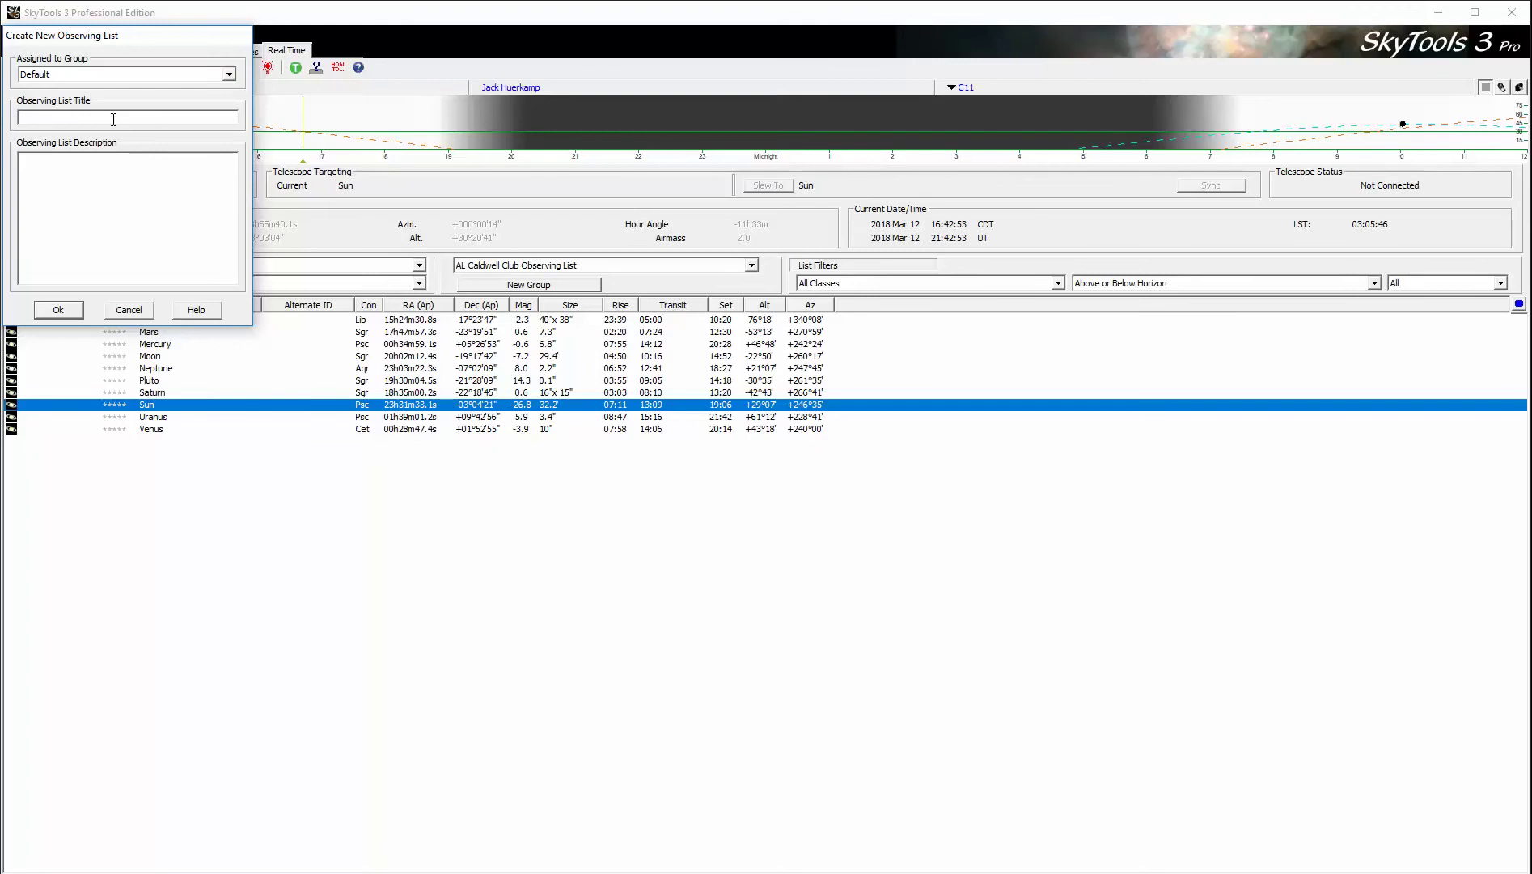
text(Bright Edge On and Barred Spiral Galaxies)
click(59, 314)
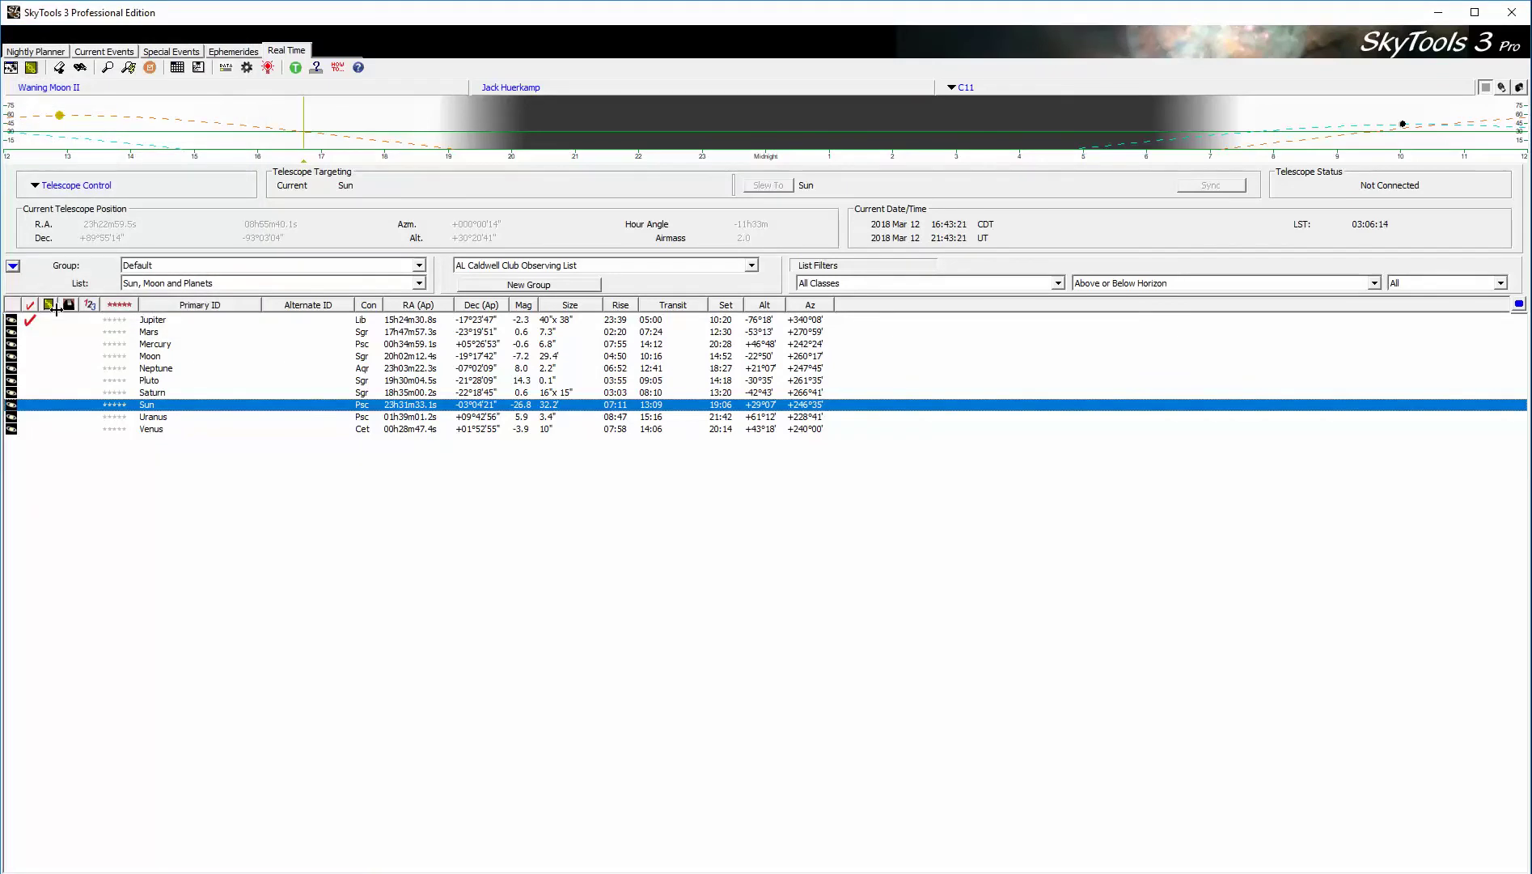
Open the Database Power Search Tool and choose Galaxies as the extragalactic database to search.
click(127, 68)
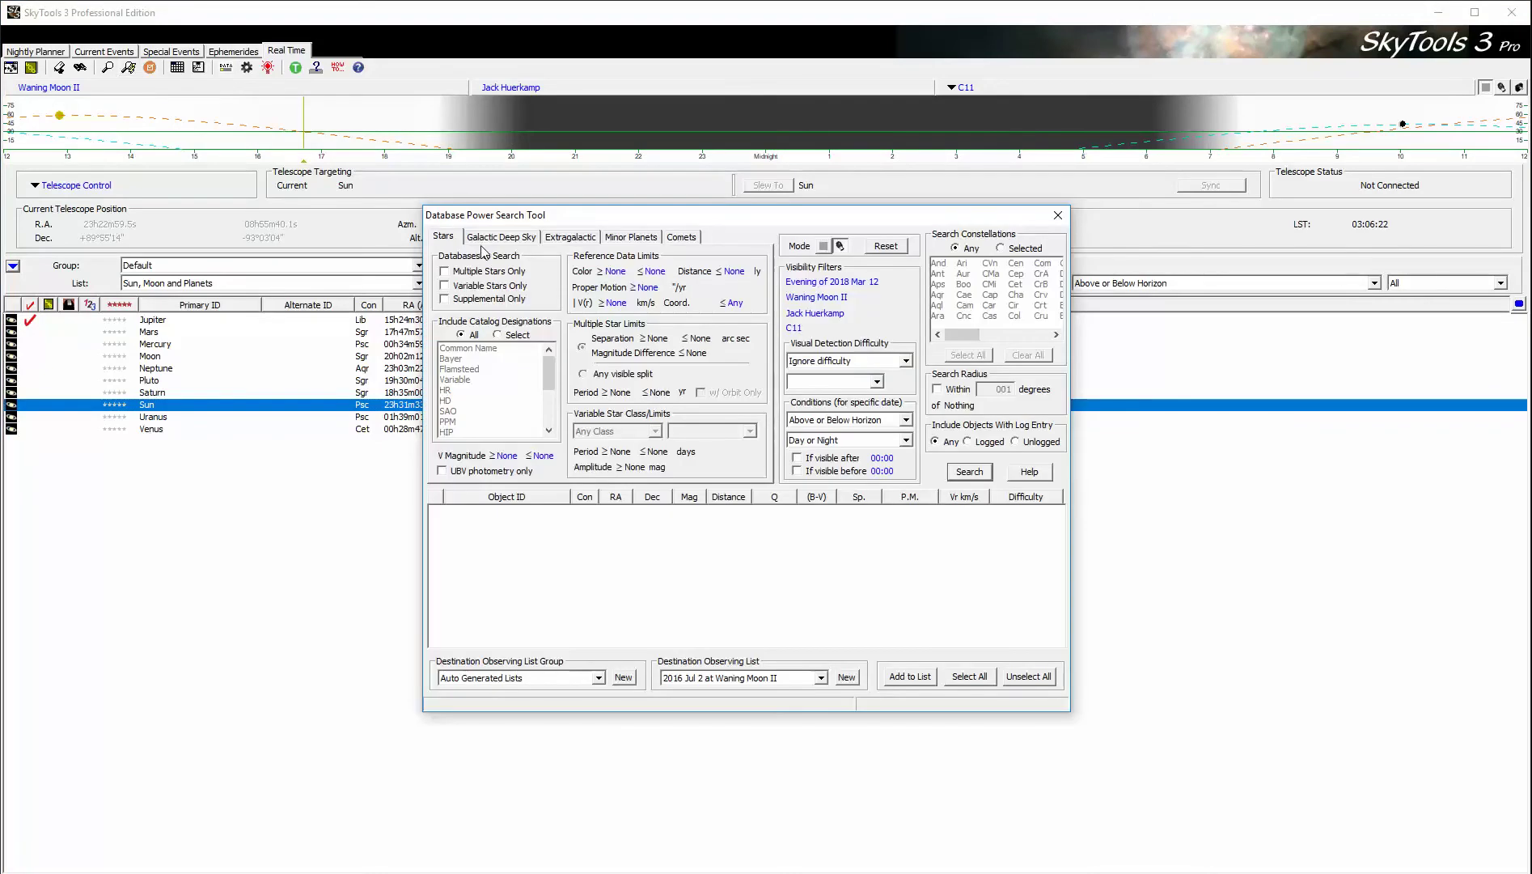
click(578, 240)
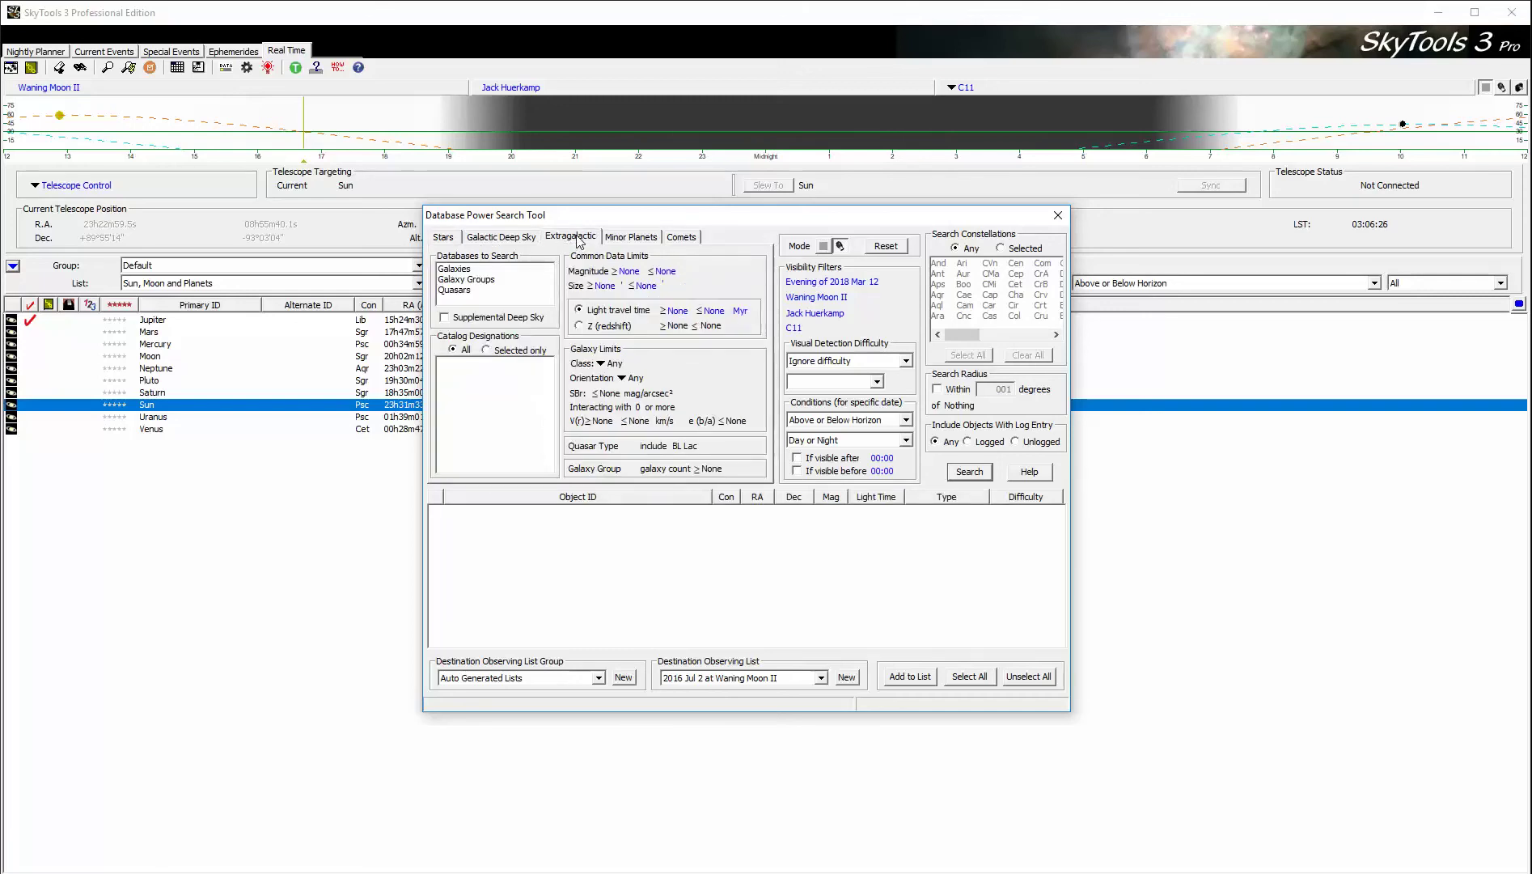
click(454, 273)
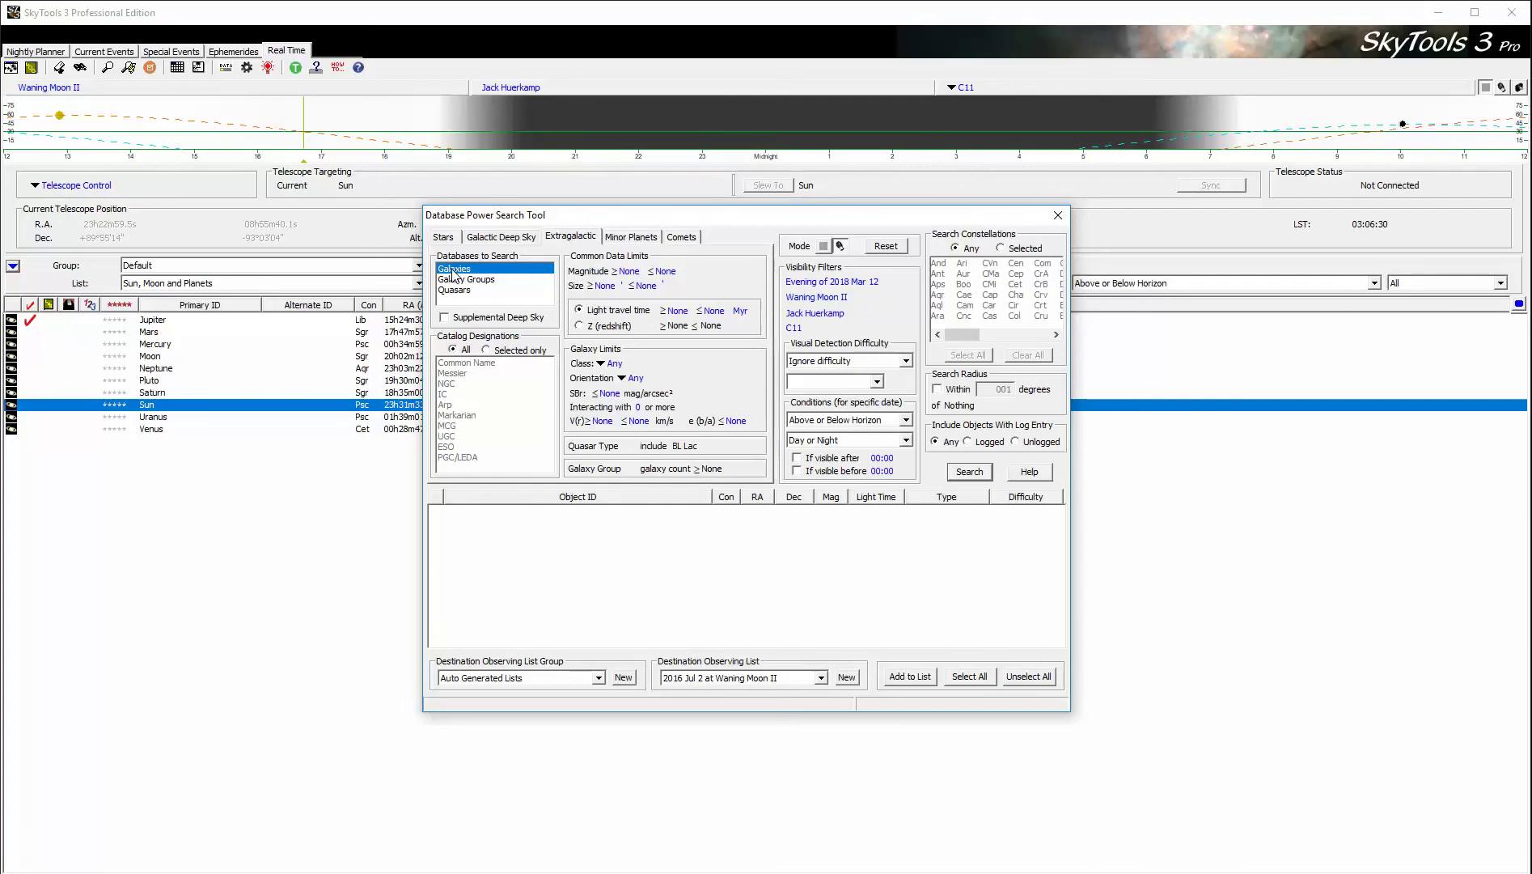
Limit the galaxy search to a maximum magnitude of 13 and a minimum size of 8 arcminutes.
click(666, 272)
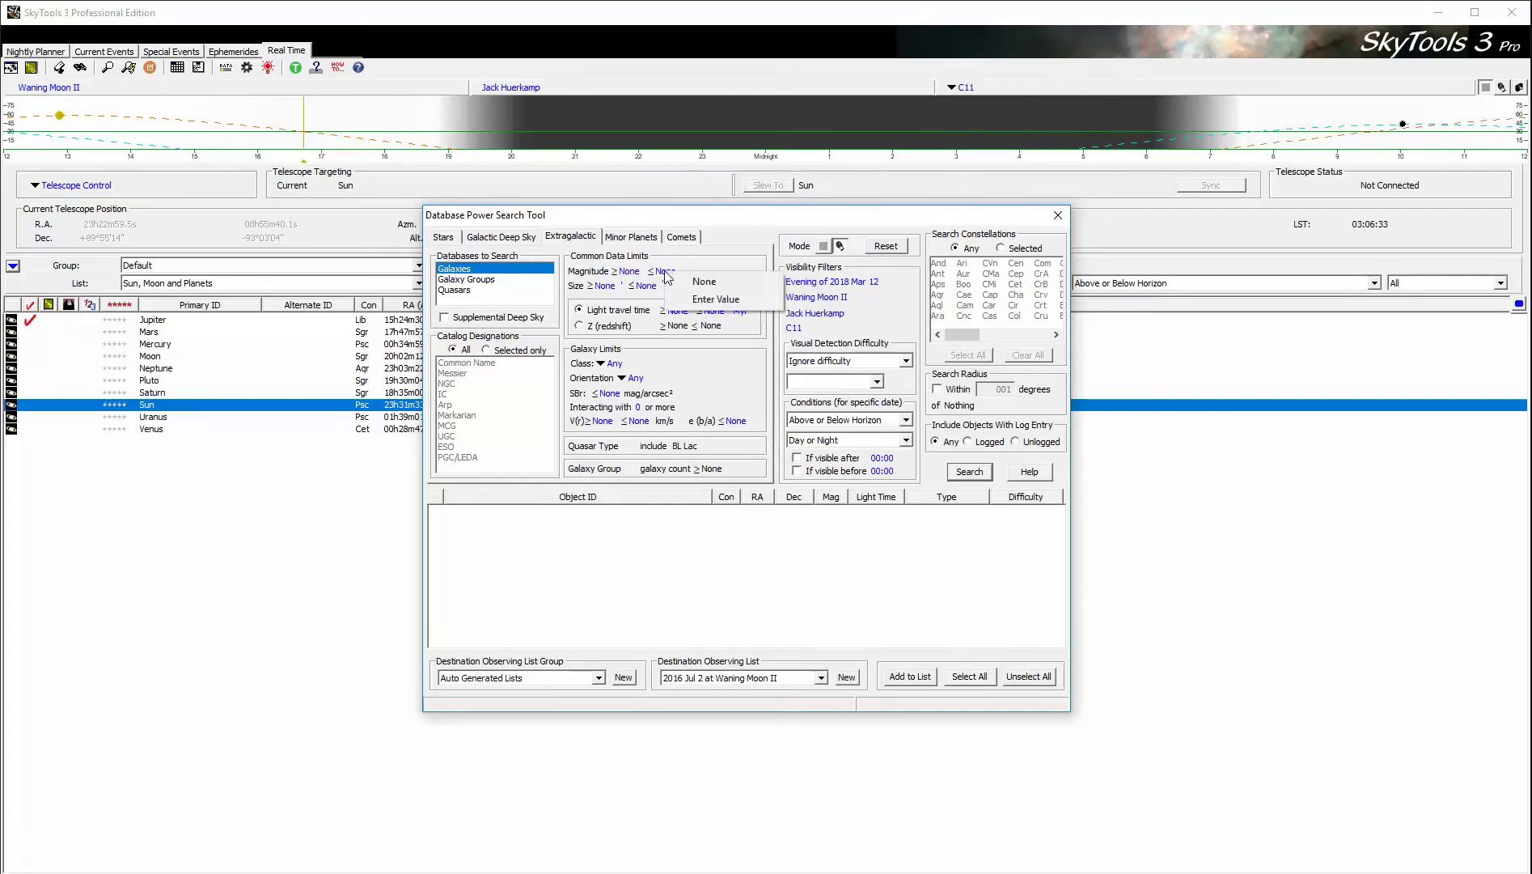
click(704, 301)
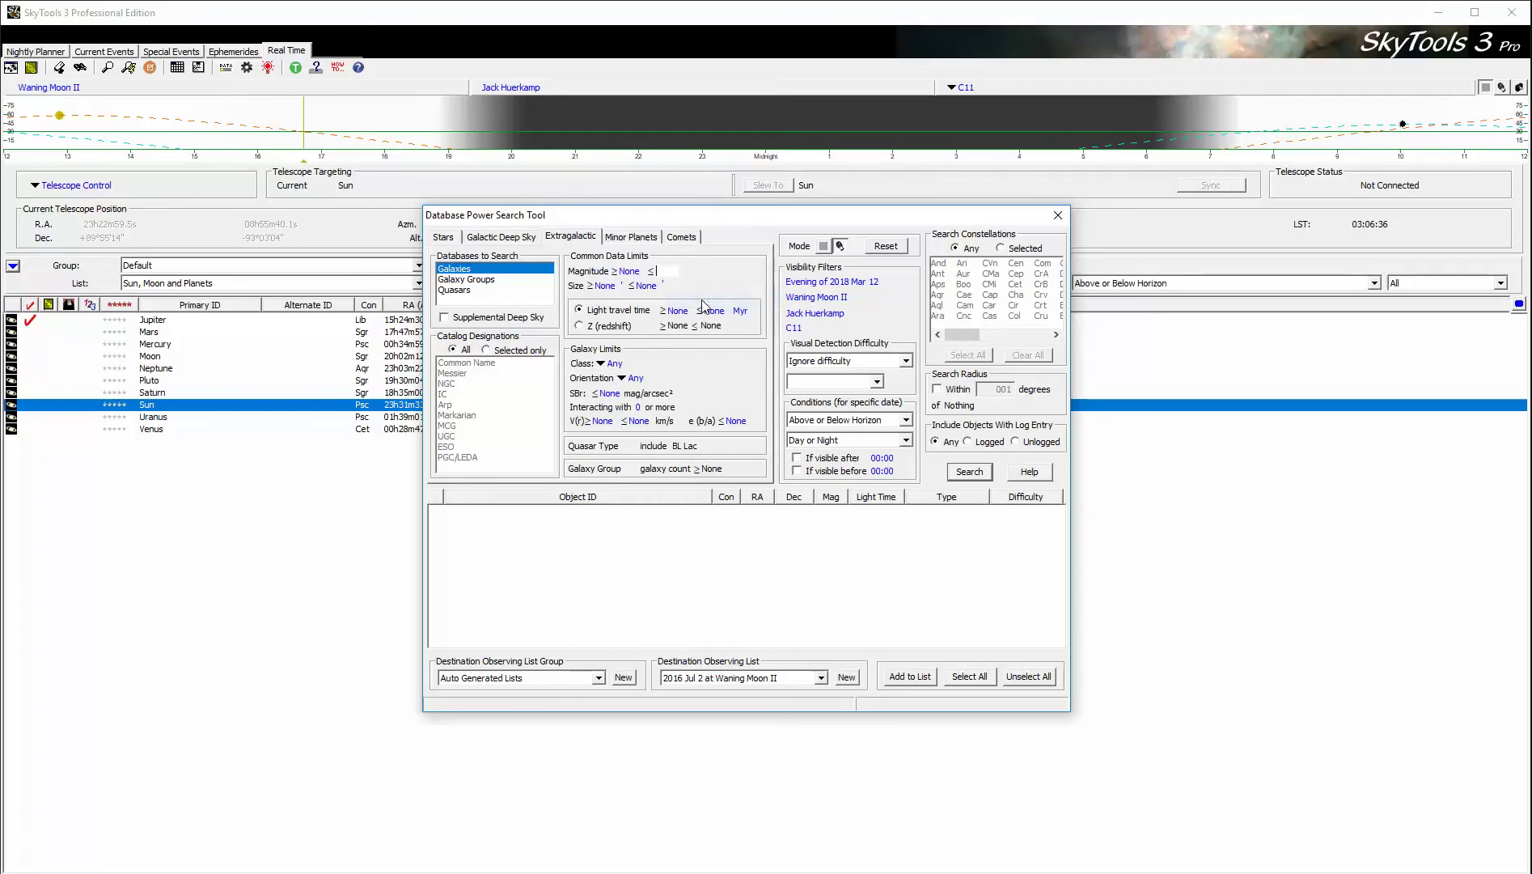
text(13)
key(Return)
click(604, 287)
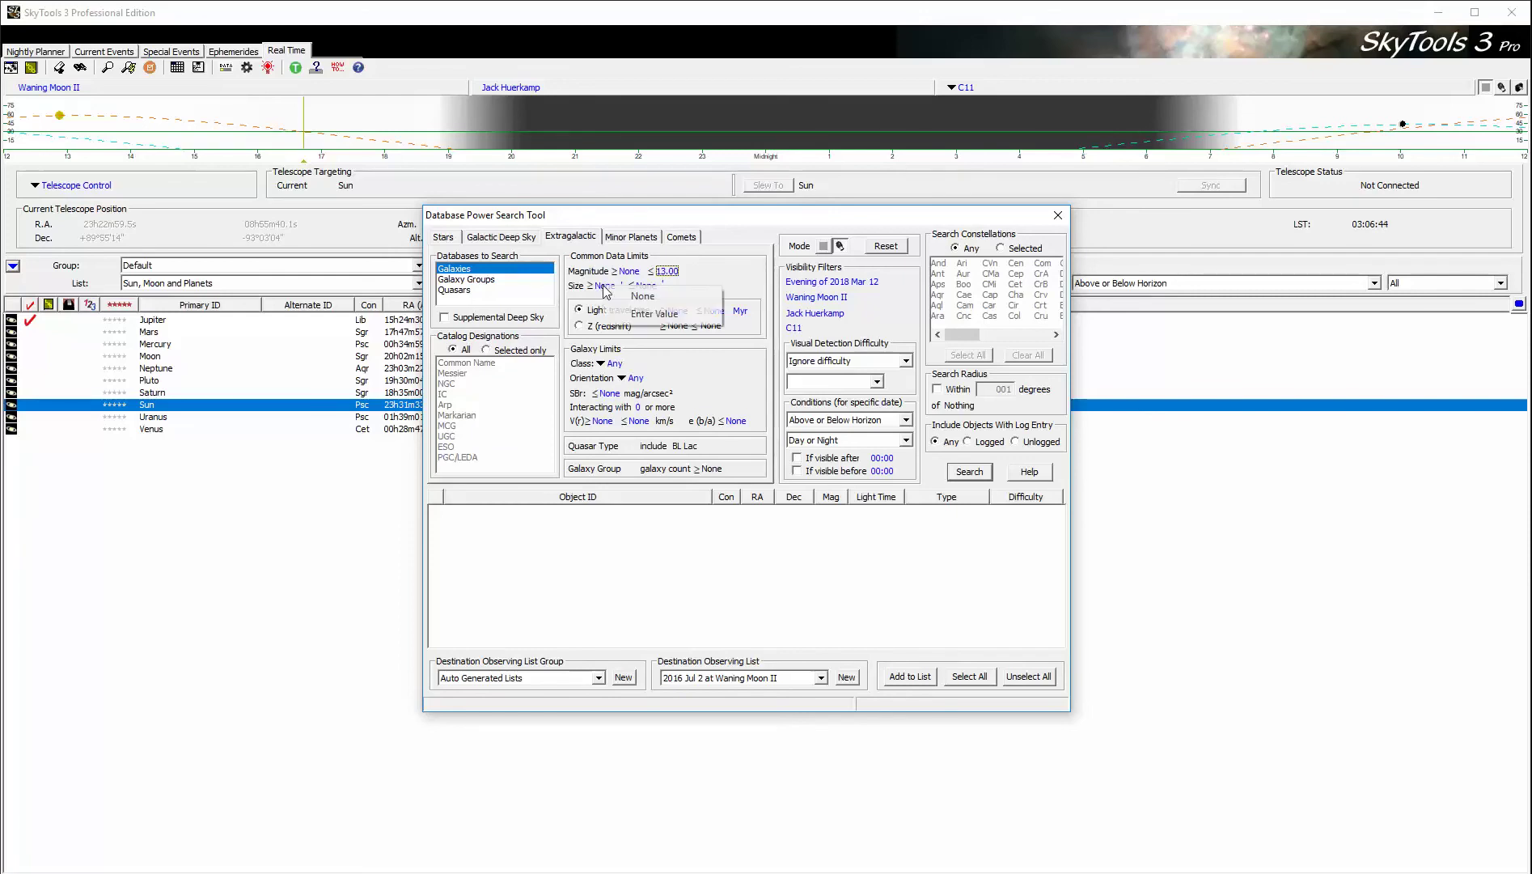
click(641, 316)
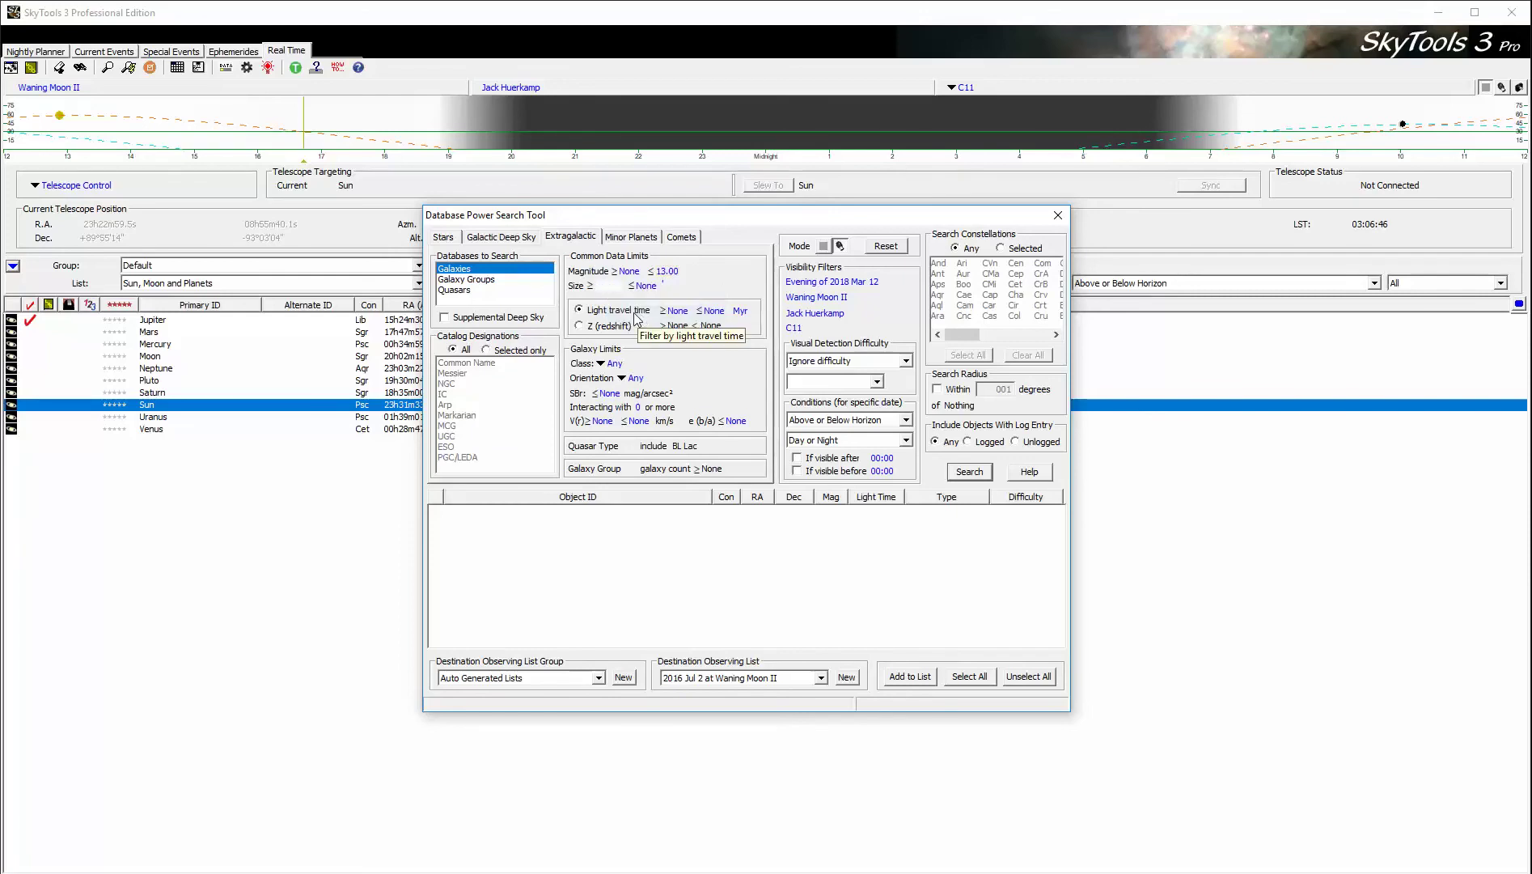
text(8)
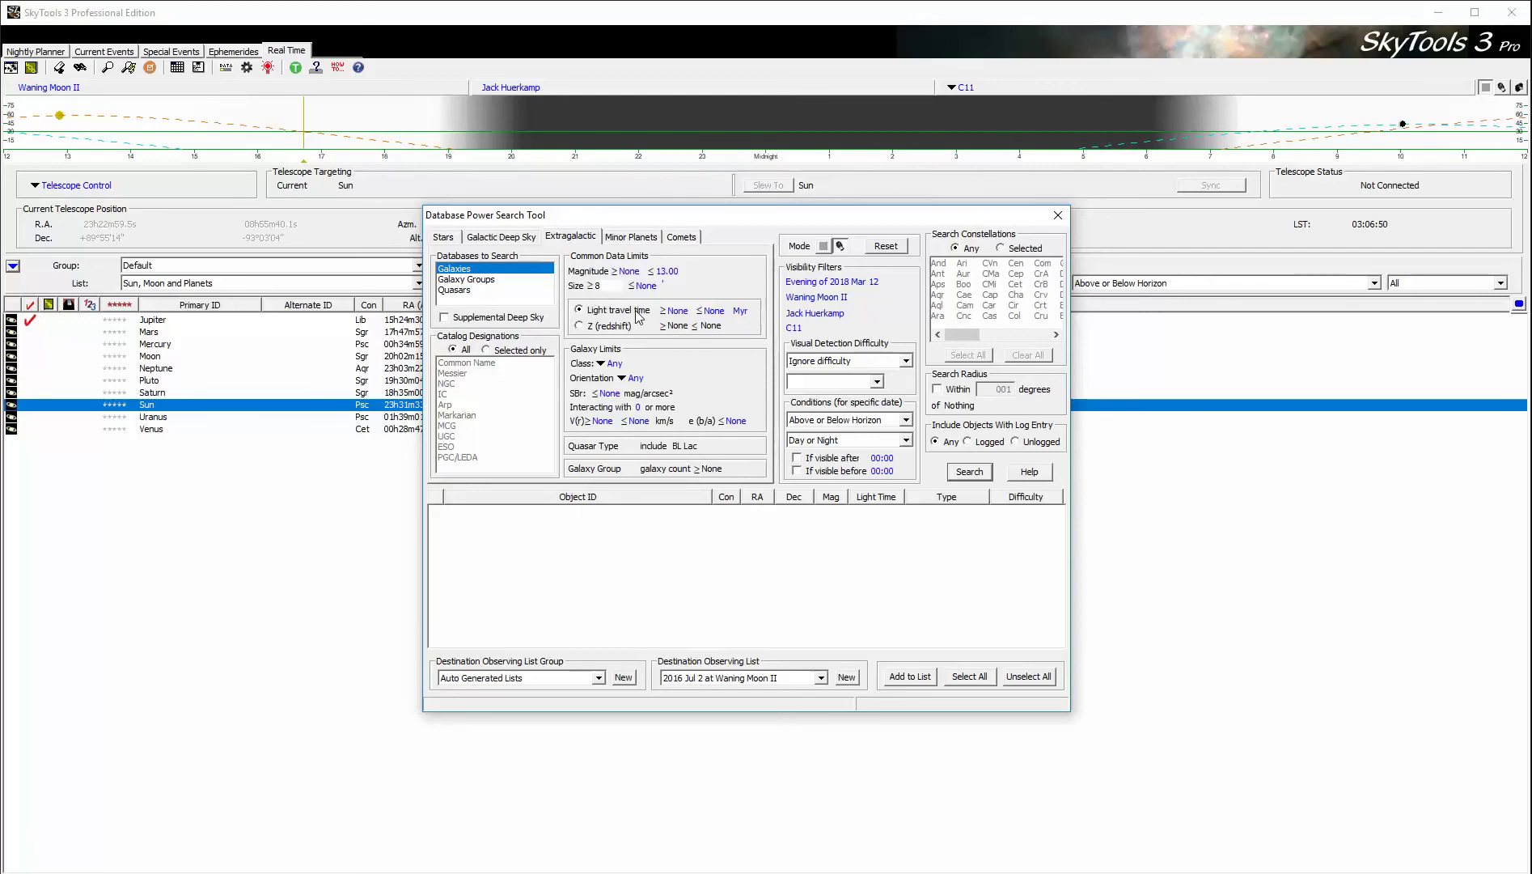
key(Return)
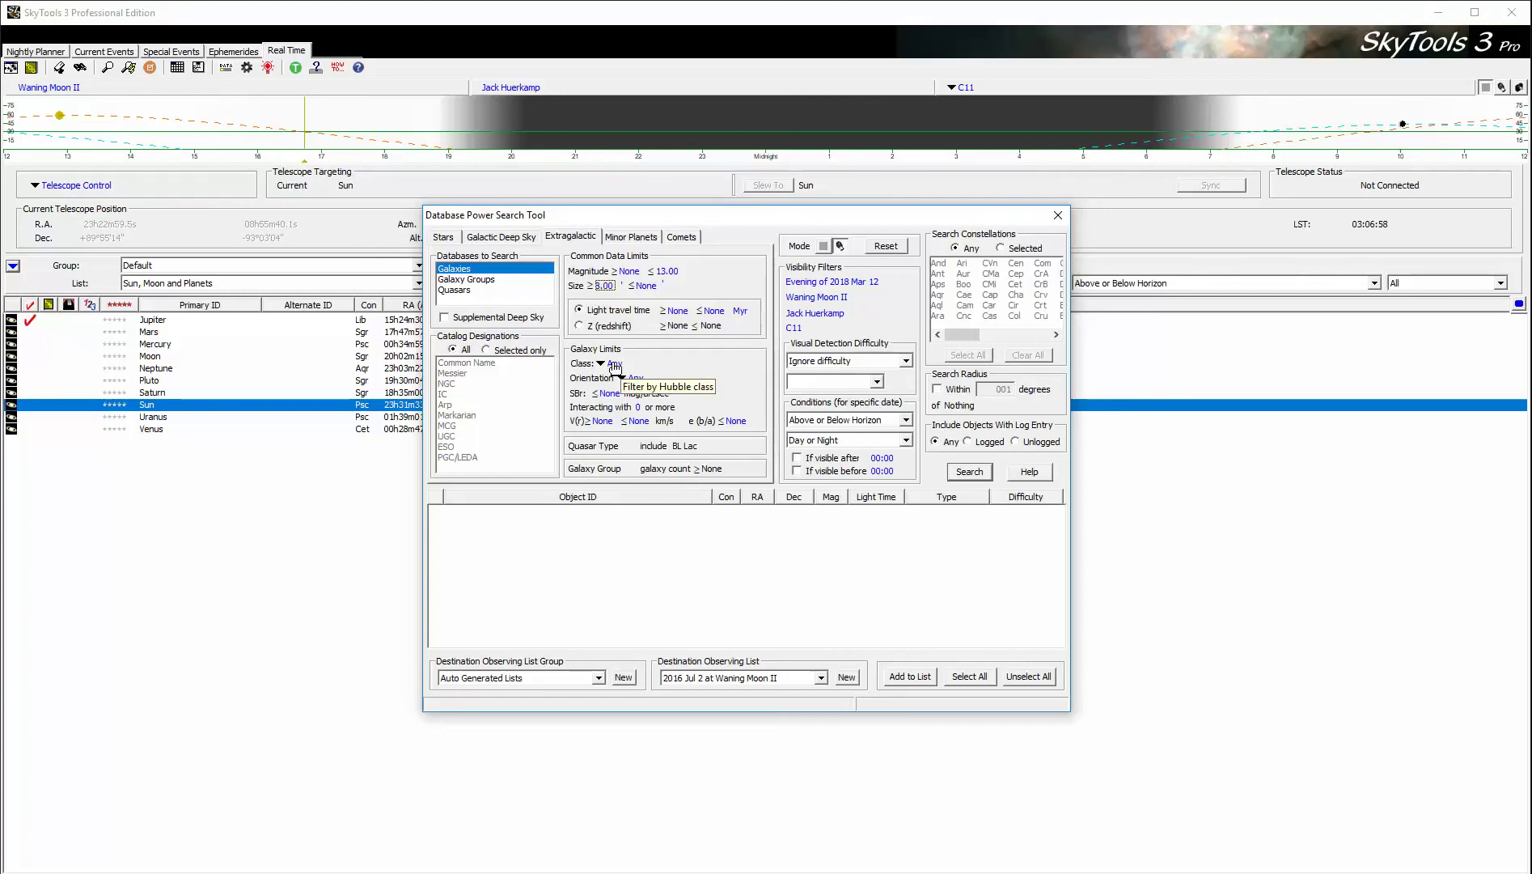
Restrict the galaxy class to Barred Spiral and run the search.
click(615, 365)
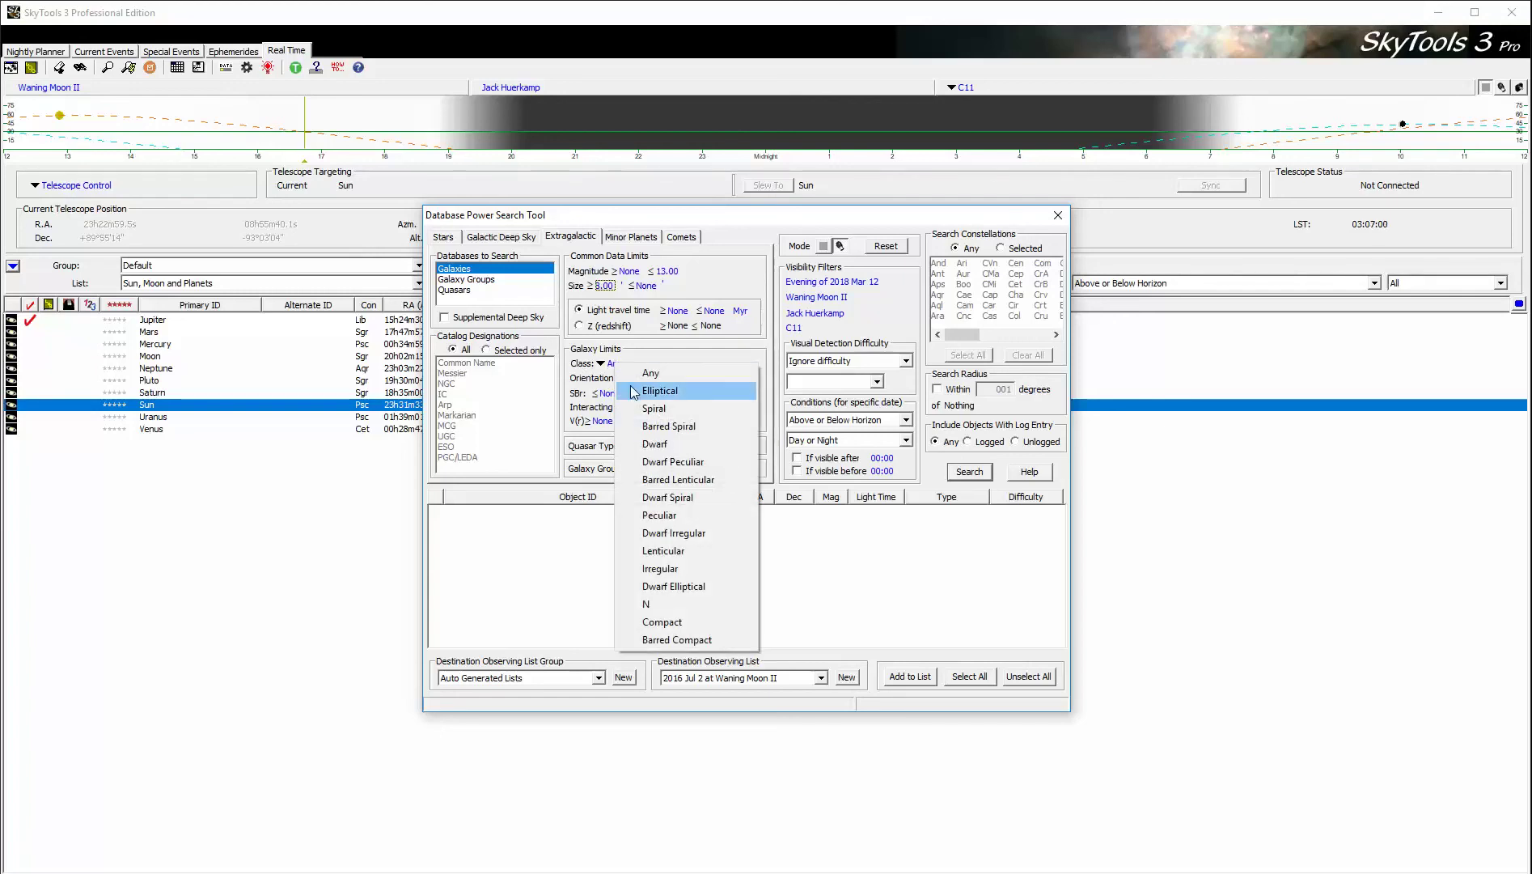
click(663, 426)
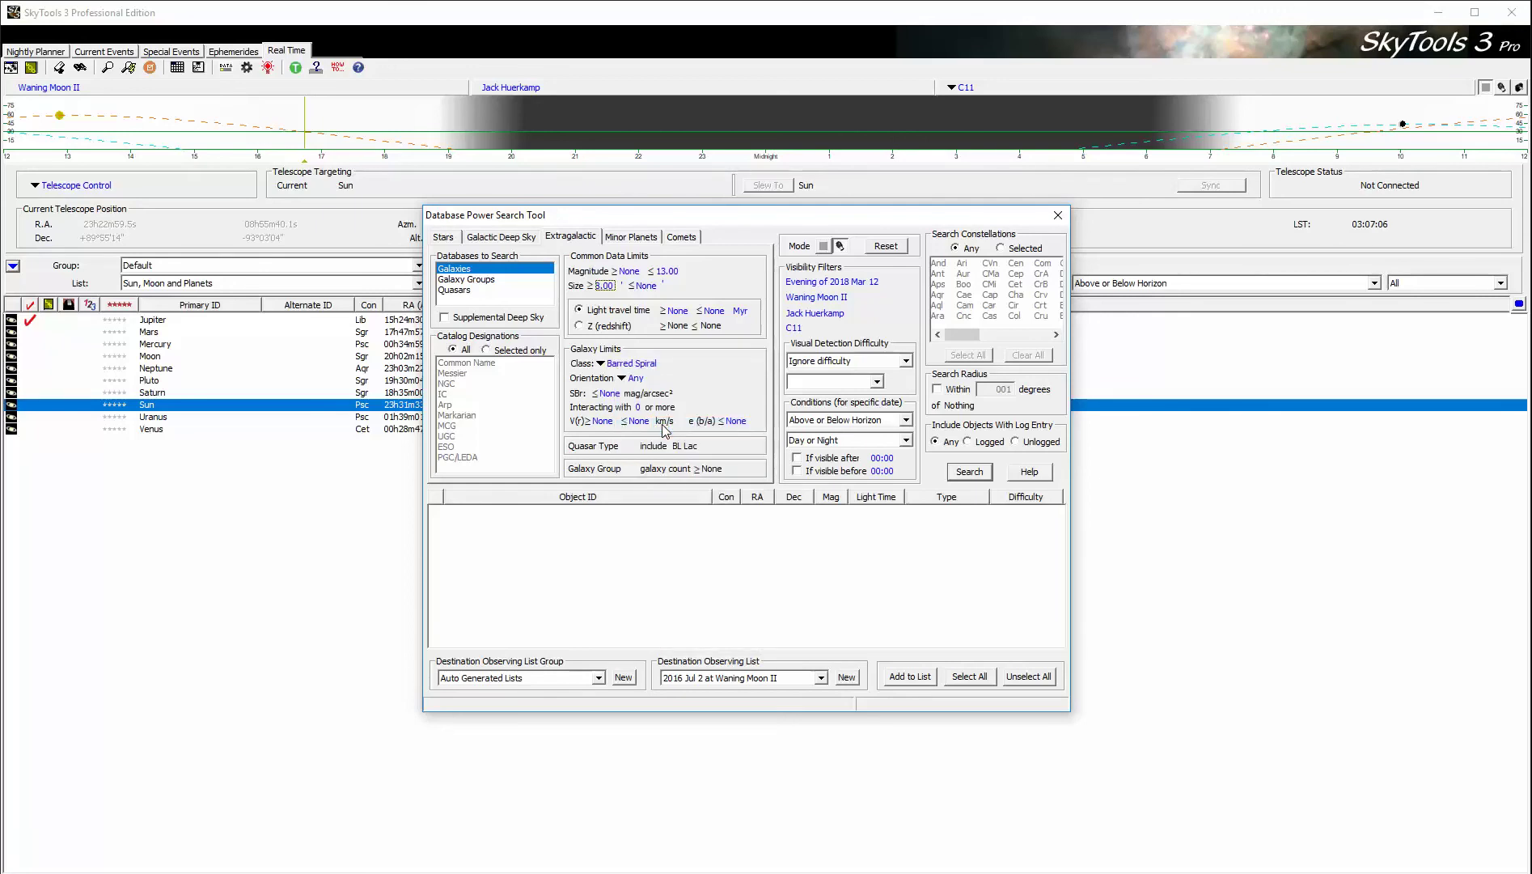
click(970, 471)
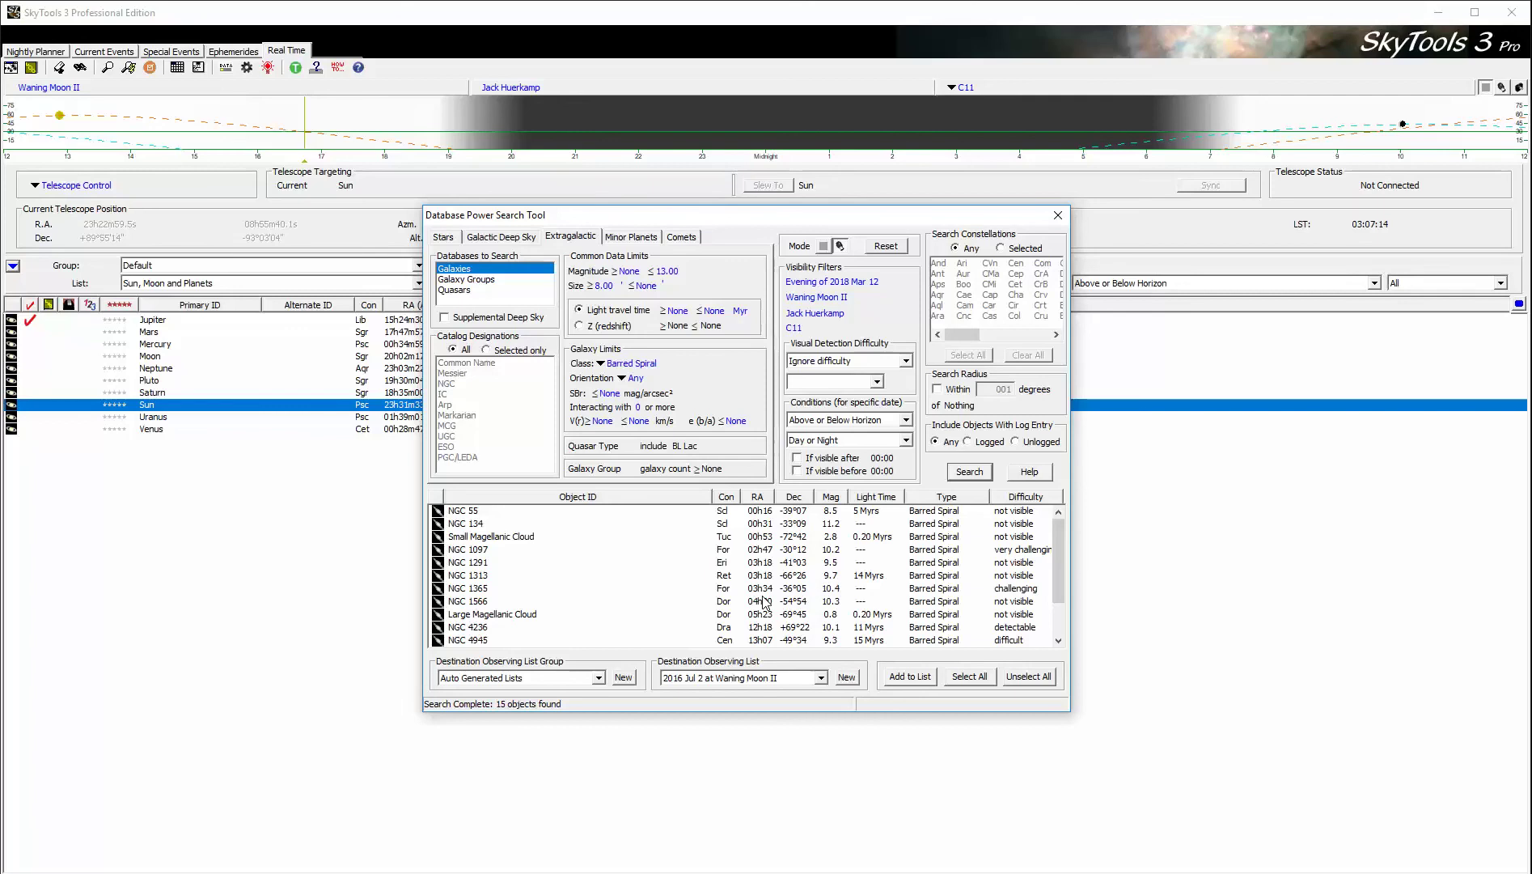
Add all found barred spirals to the "Bright Edge On and Barred Spiral Galaxies" list in the Default group.
click(599, 679)
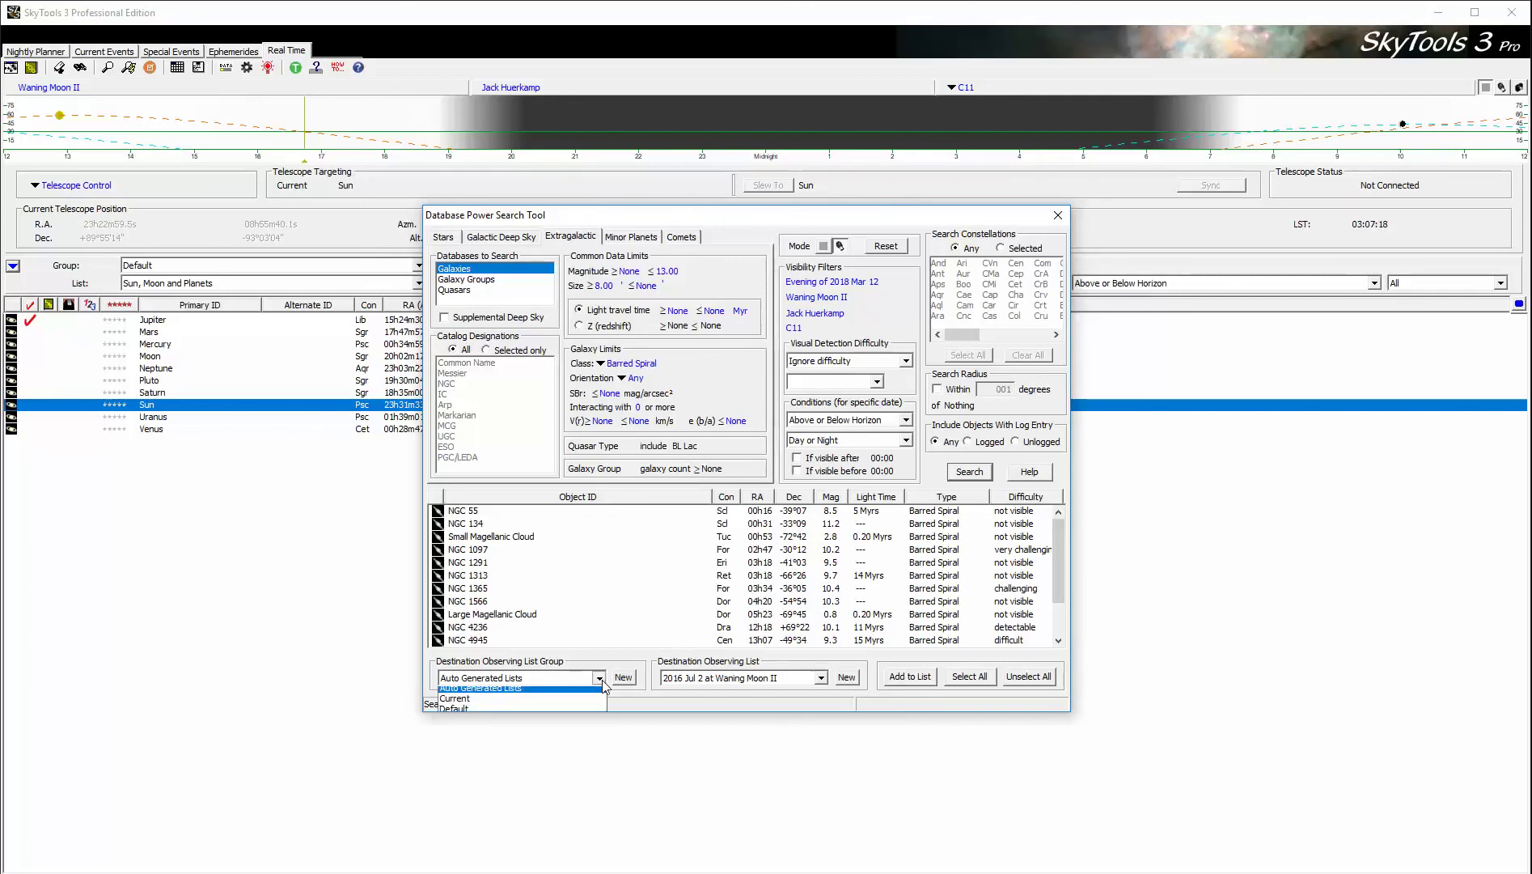
click(558, 713)
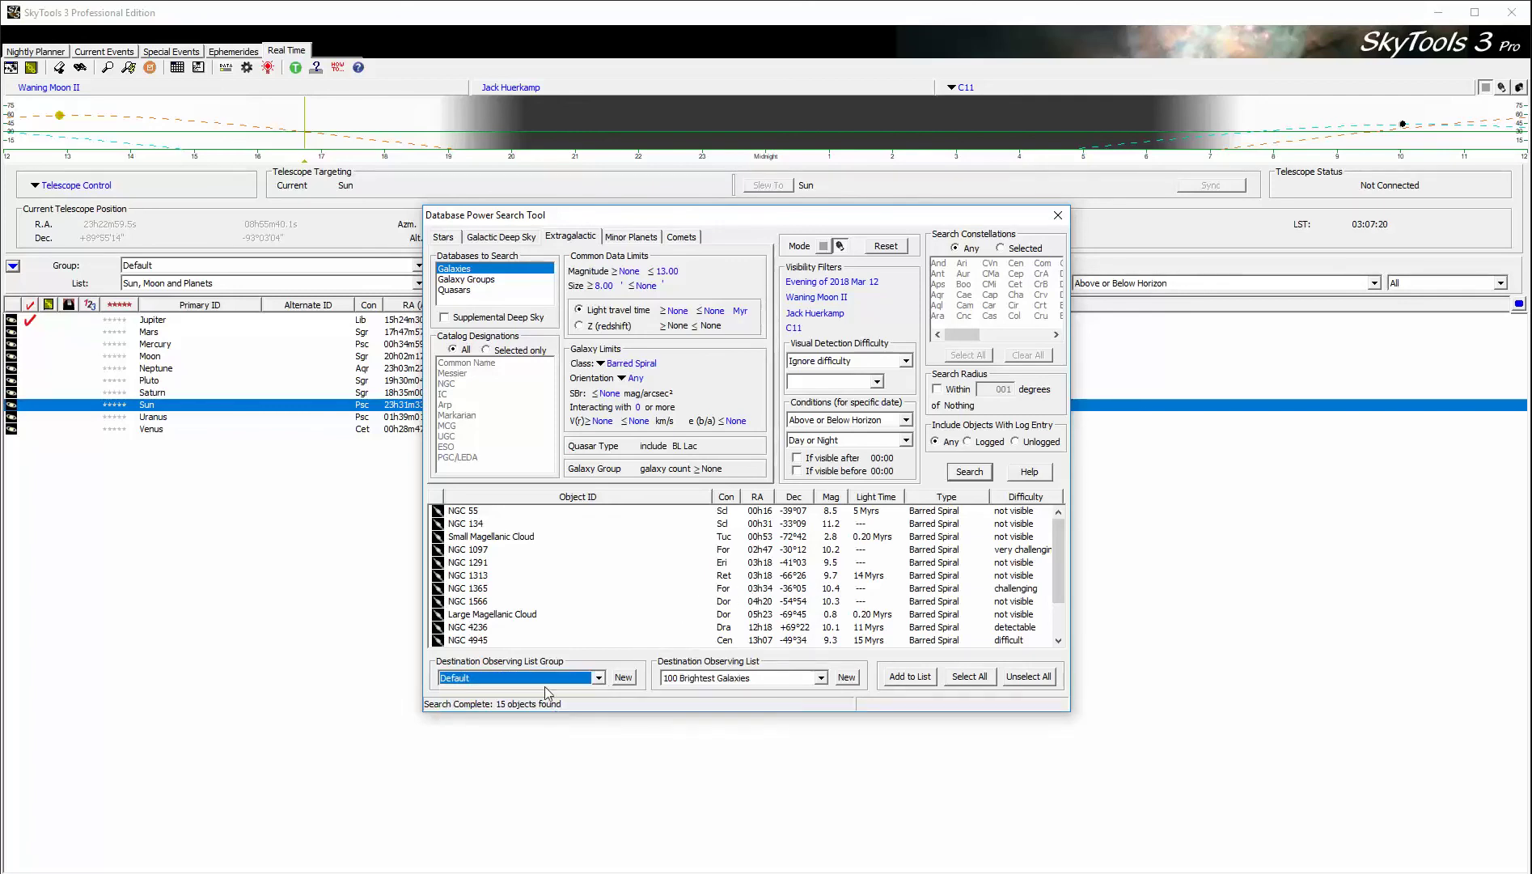
click(821, 680)
scroll(775, 728, down, 2)
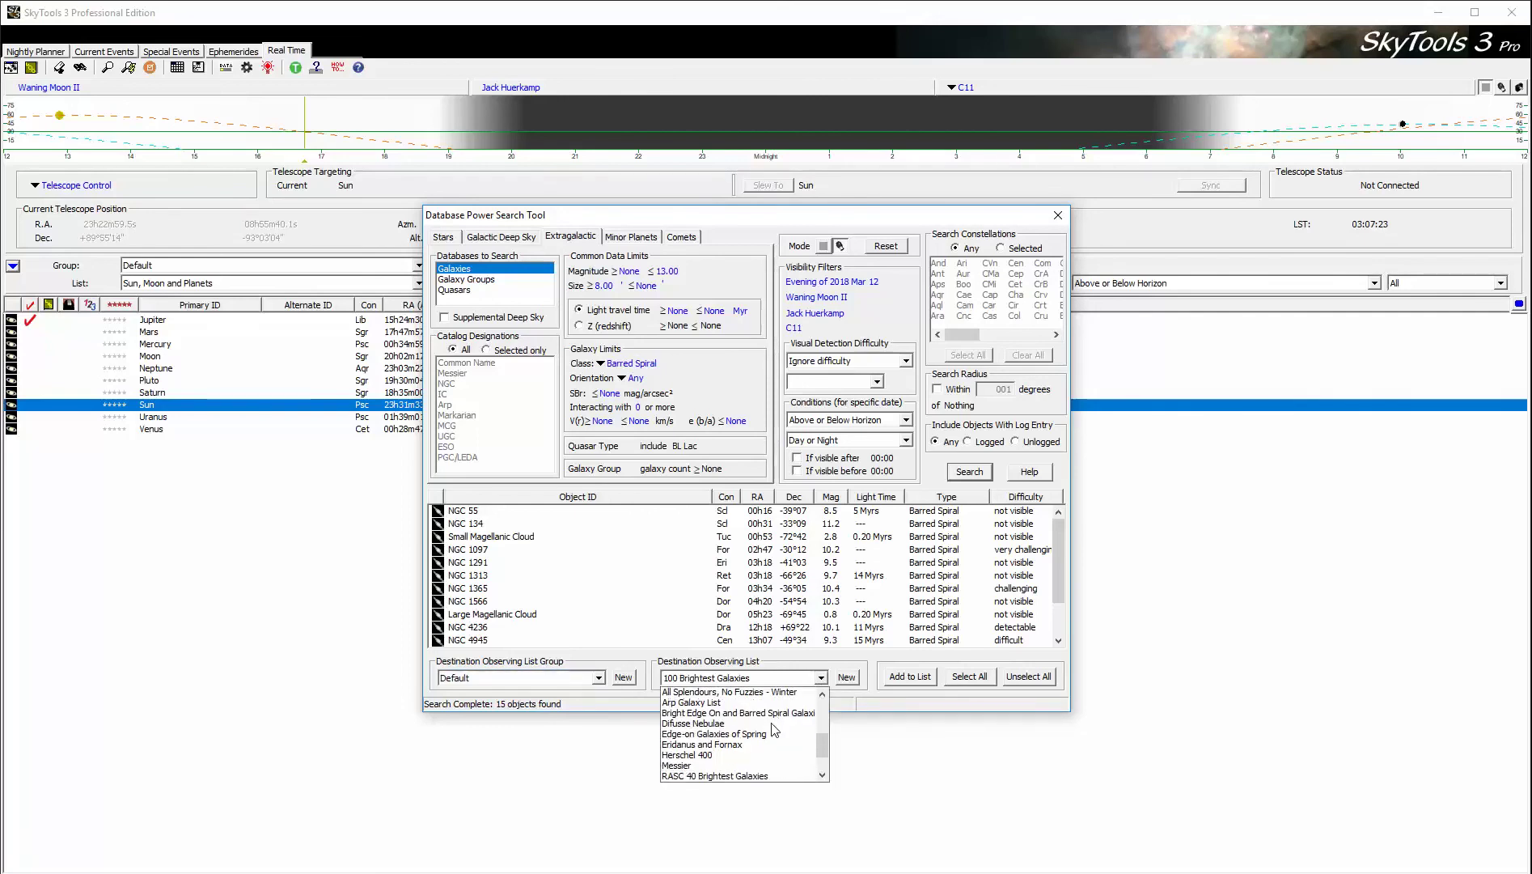
scroll(774, 728, down, 1)
click(747, 704)
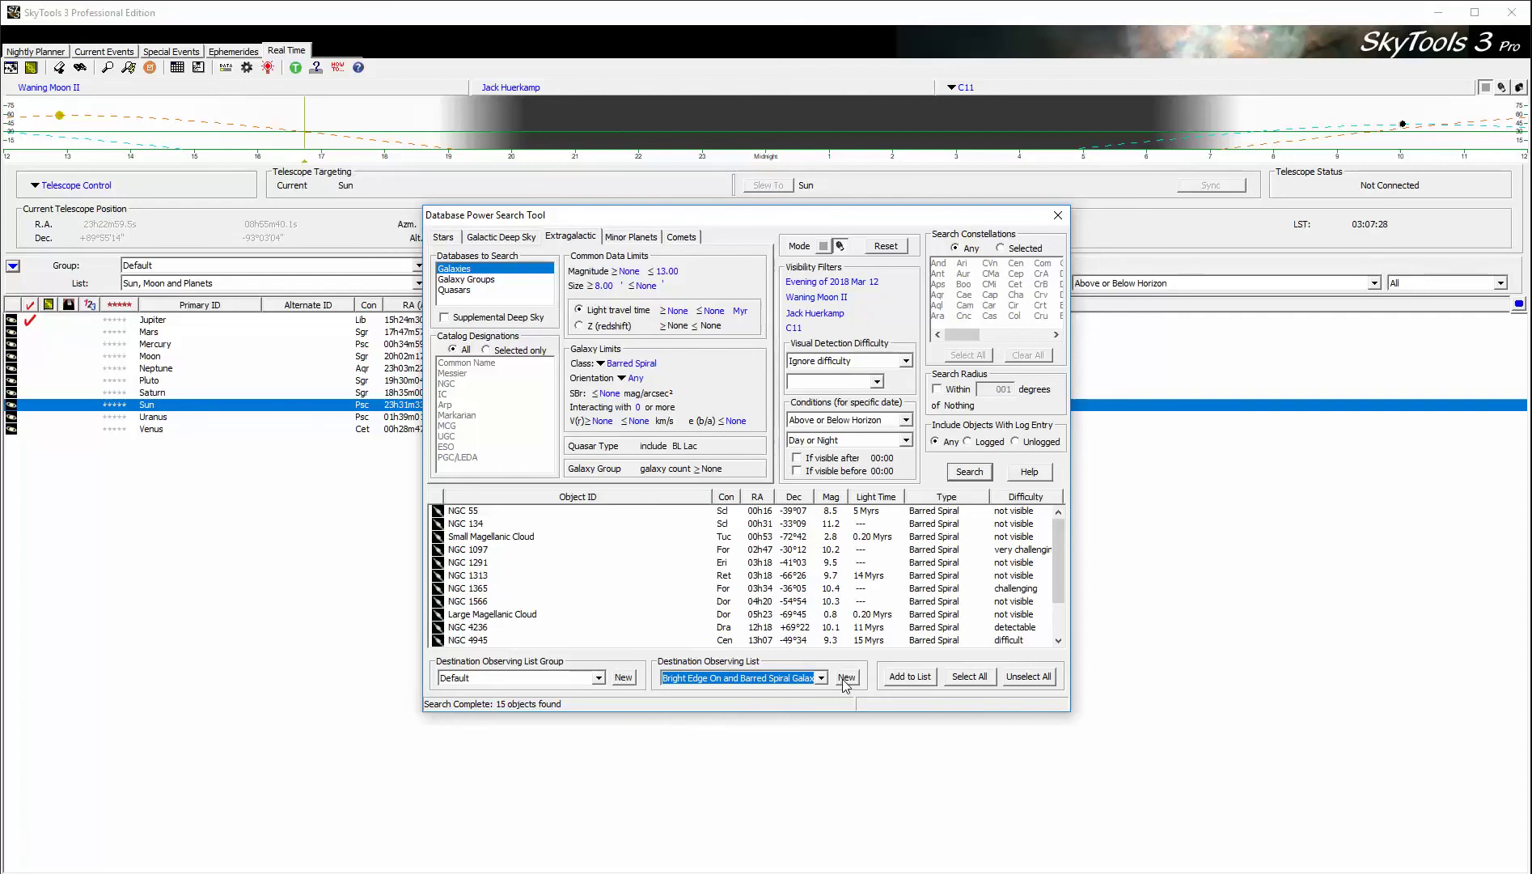
click(974, 684)
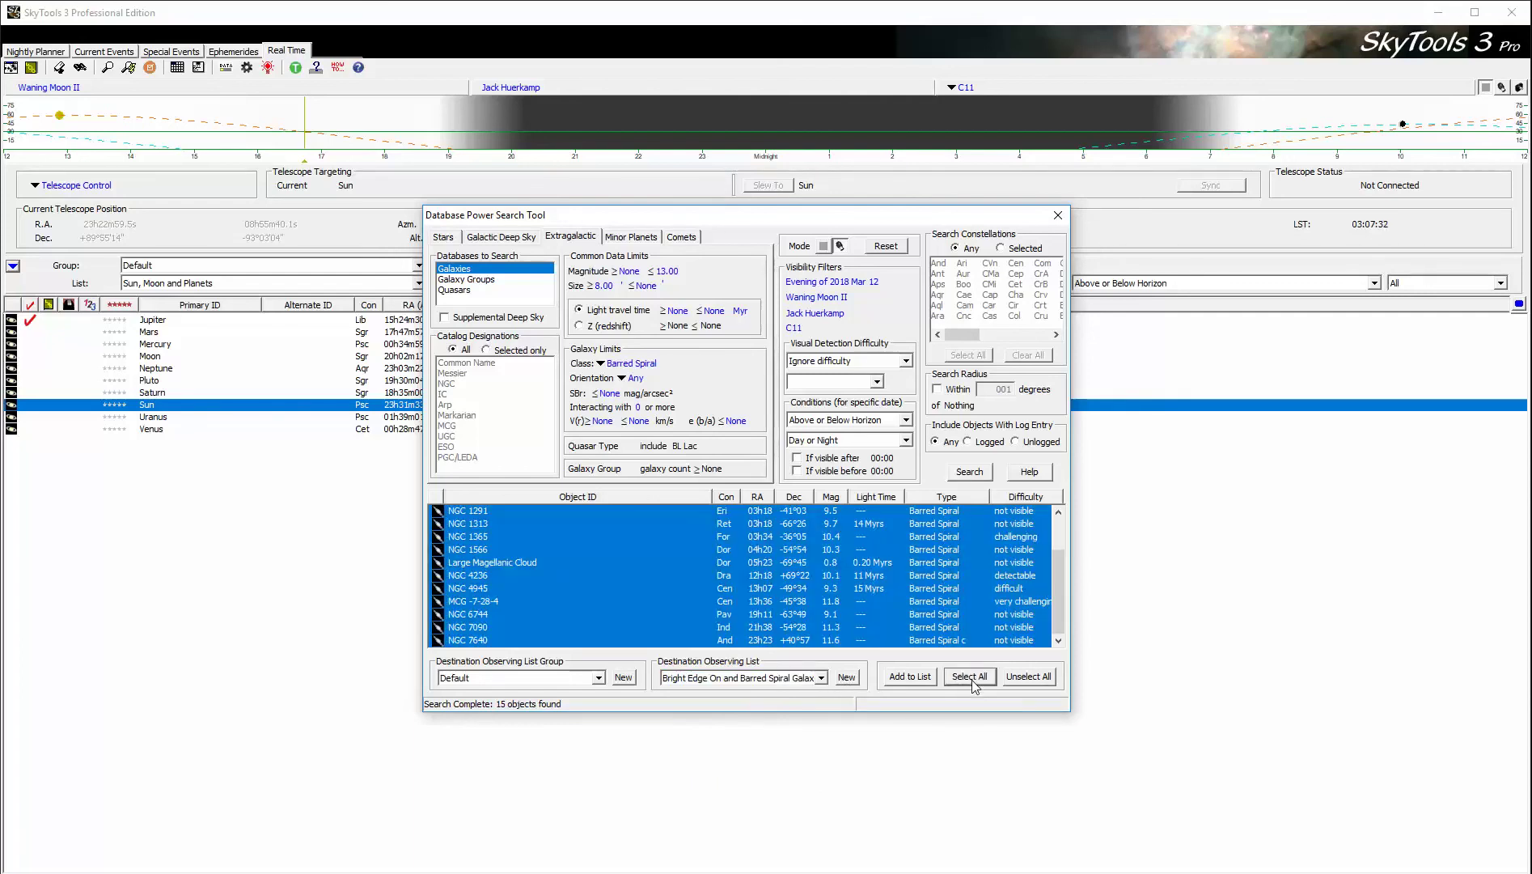
click(913, 684)
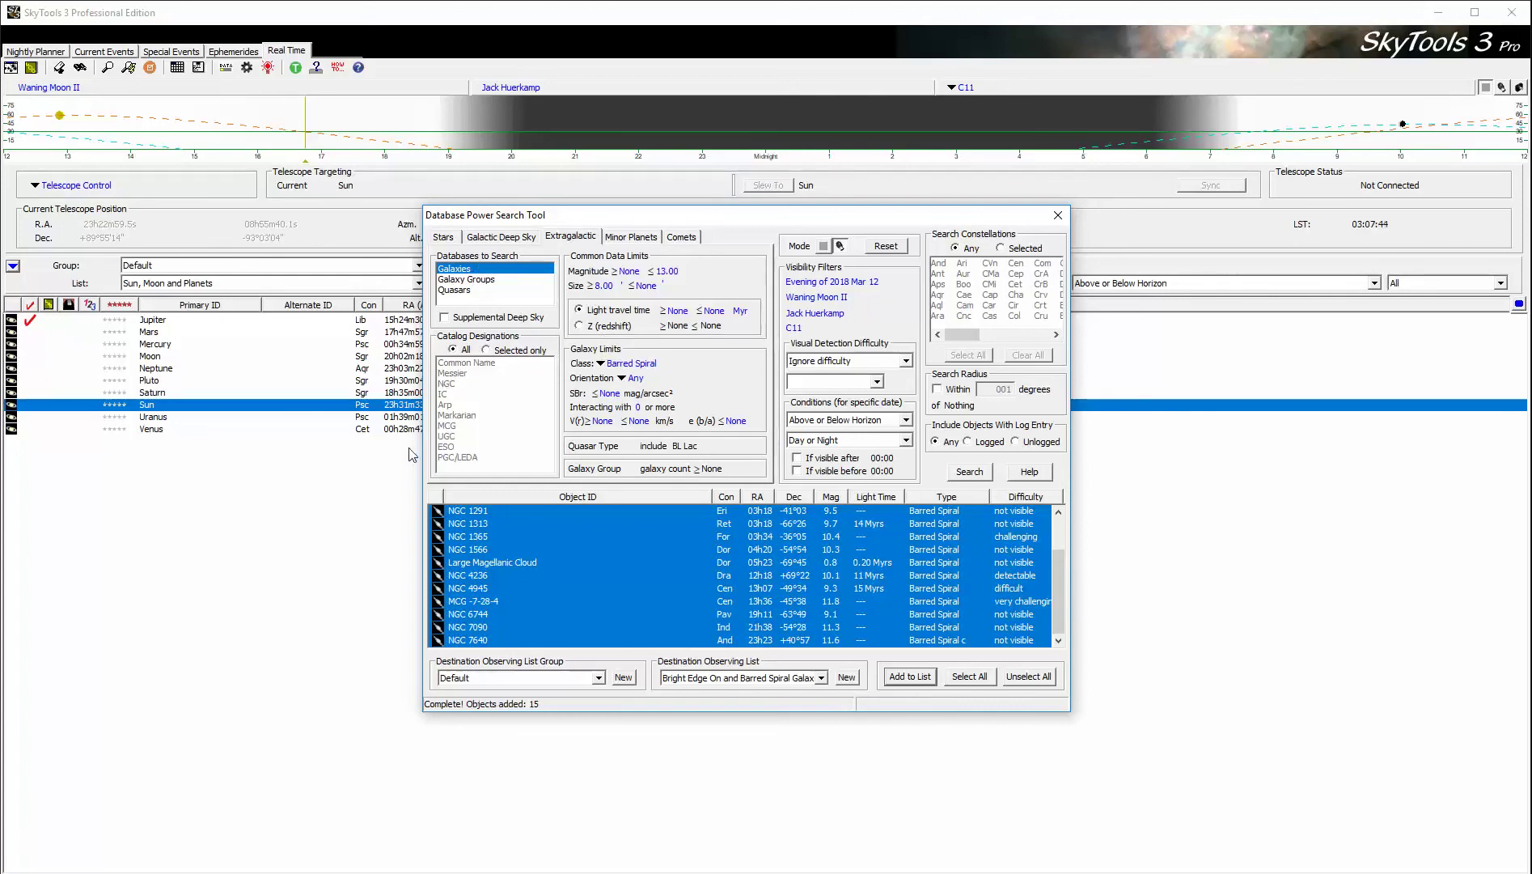
Search the Galaxies database again with the class set to Any and add all results to the same destination list.
click(457, 271)
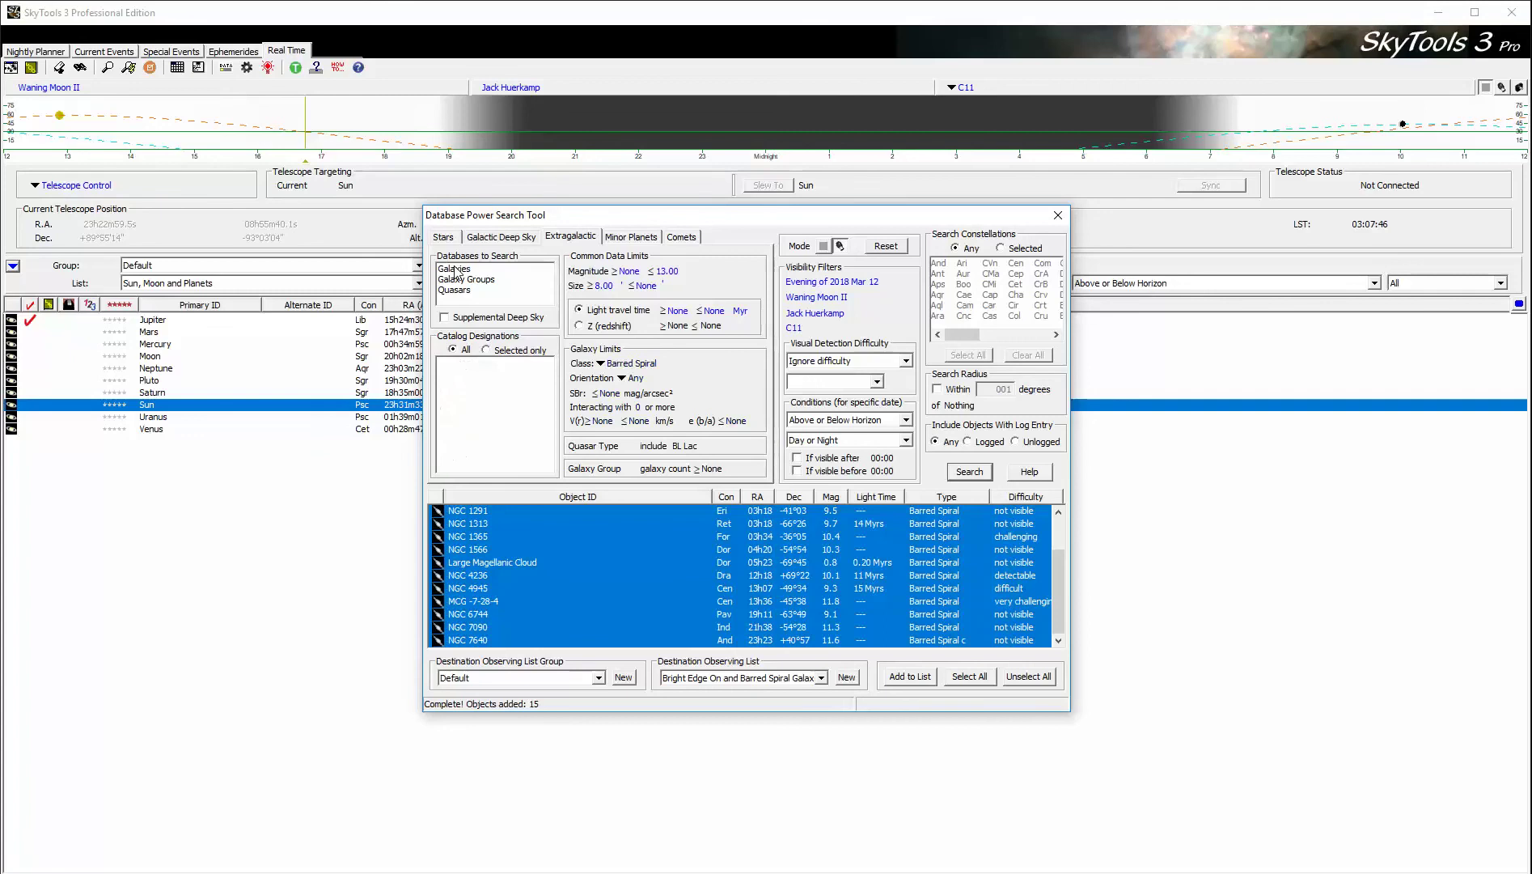
click(458, 273)
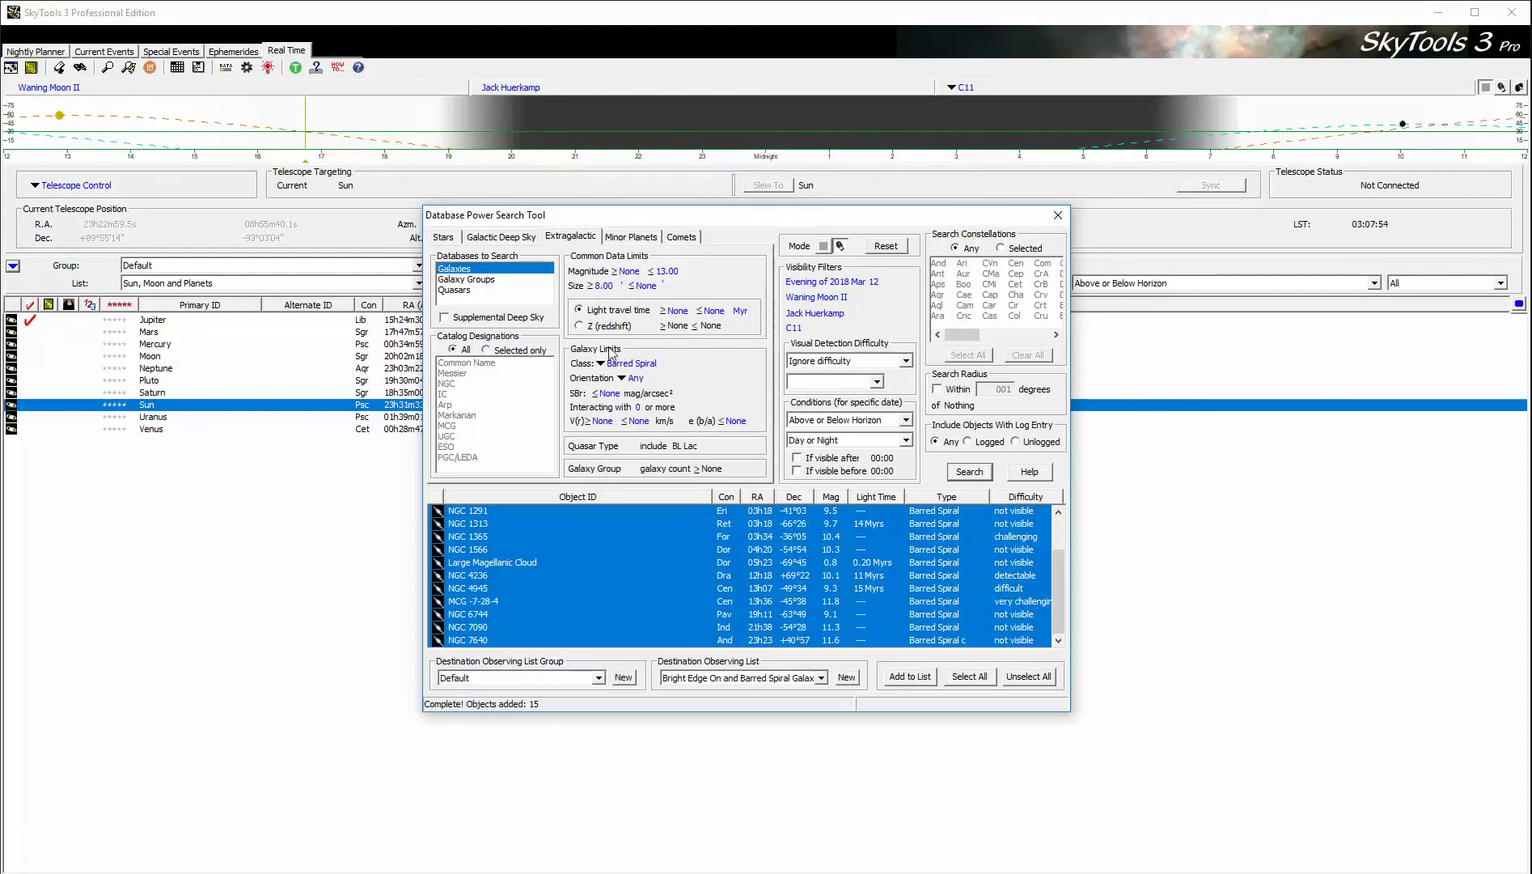
click(628, 365)
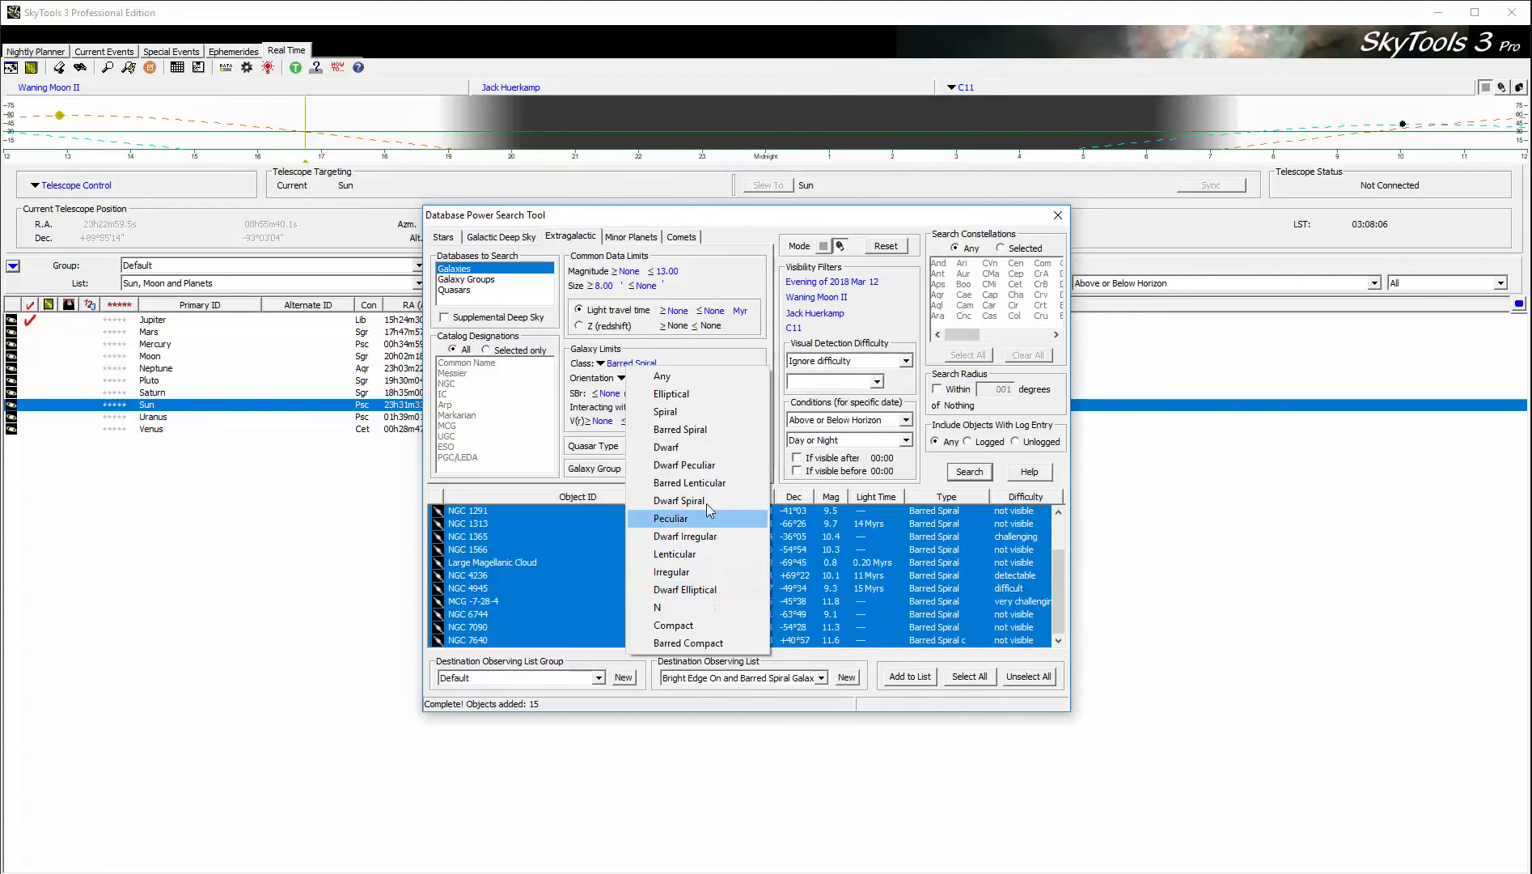
click(689, 376)
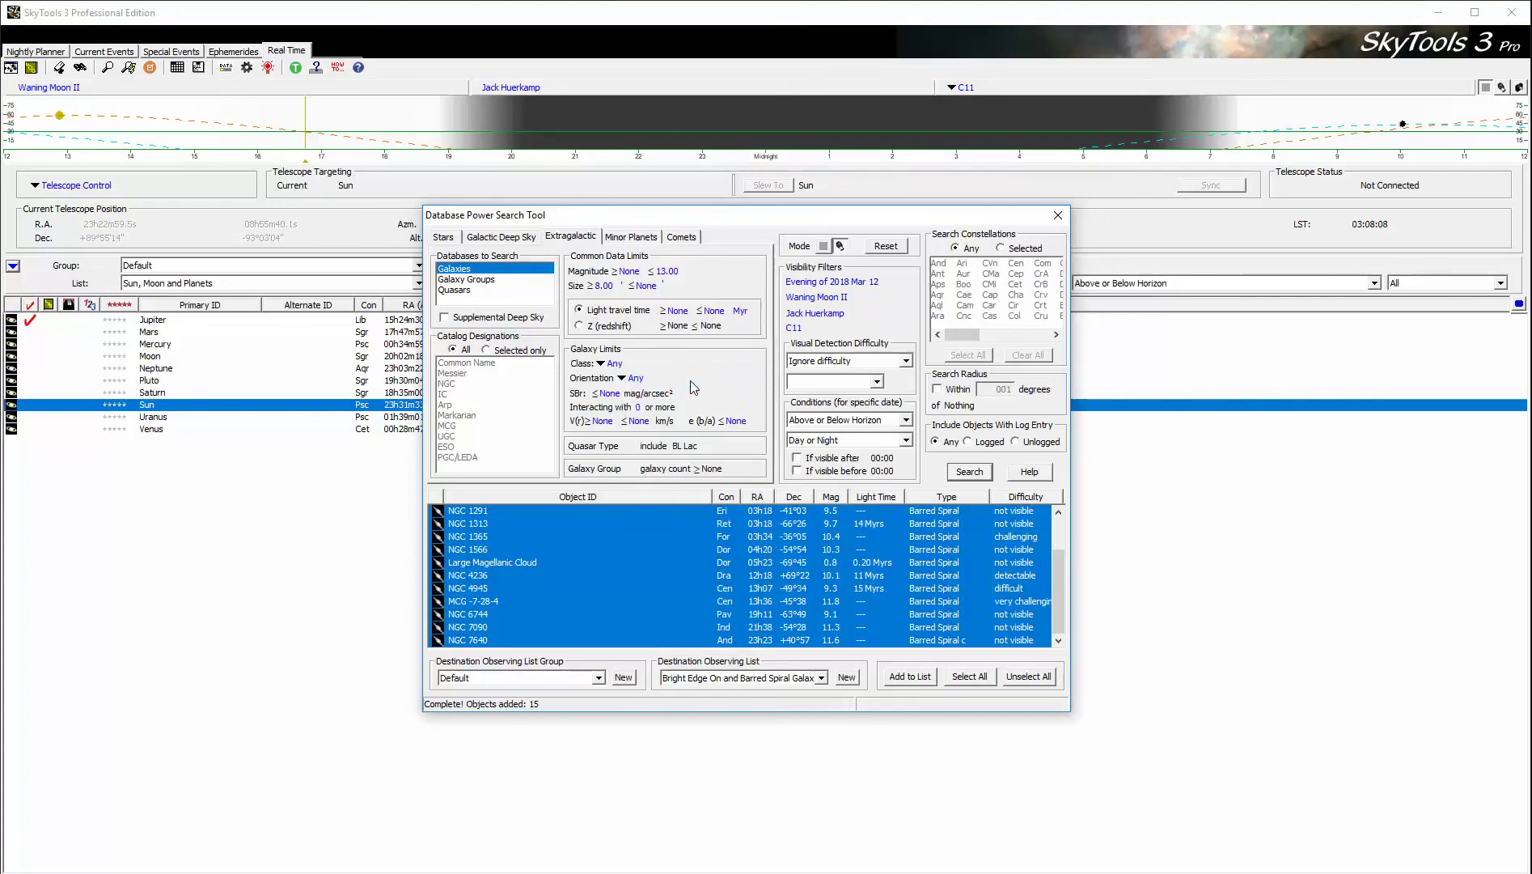
click(961, 474)
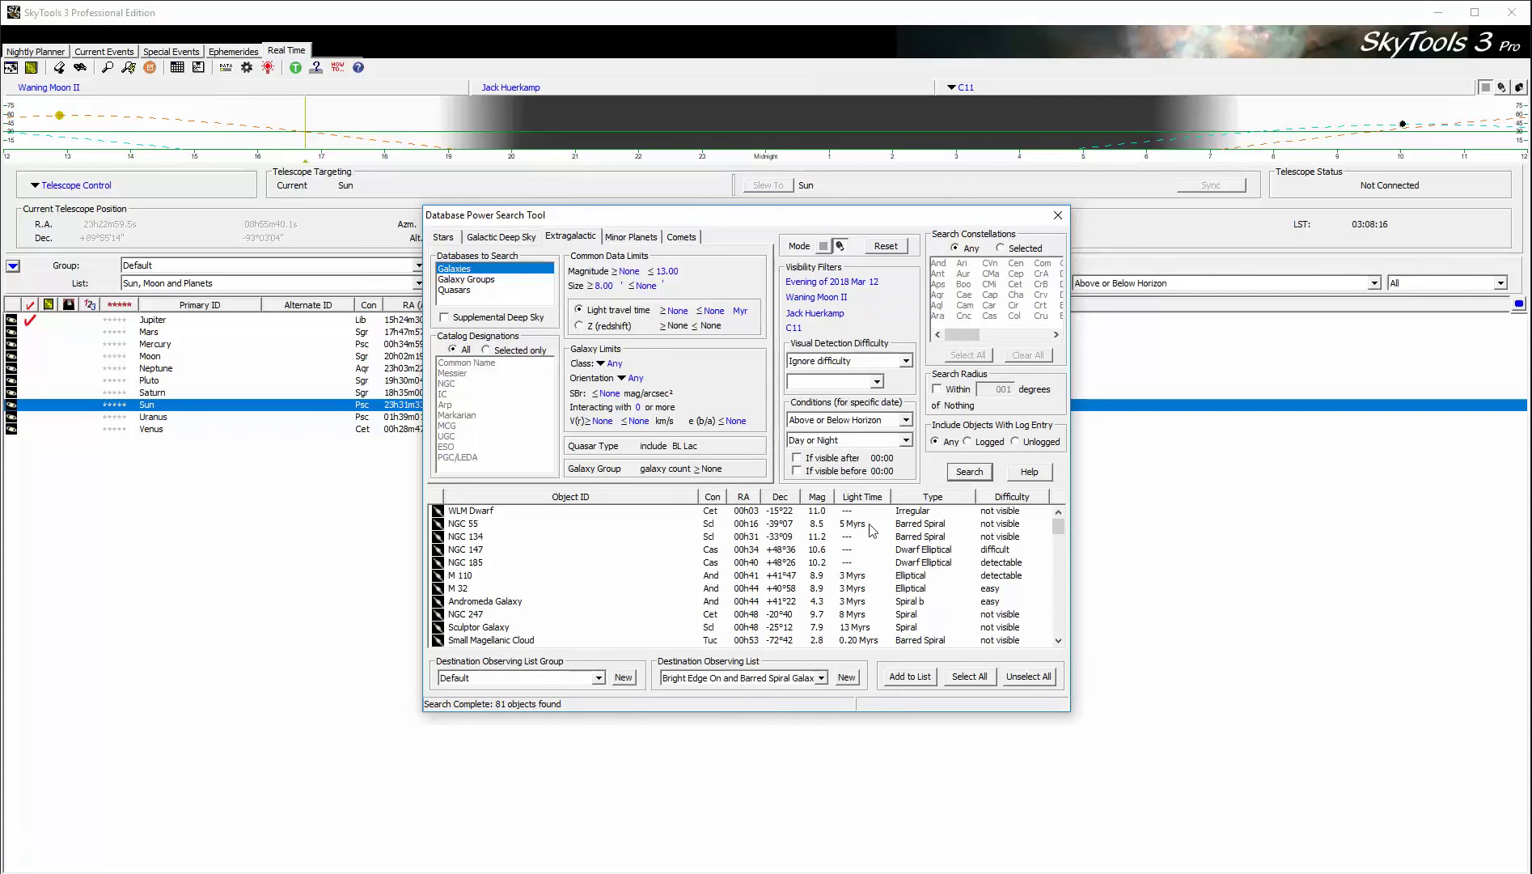
click(975, 680)
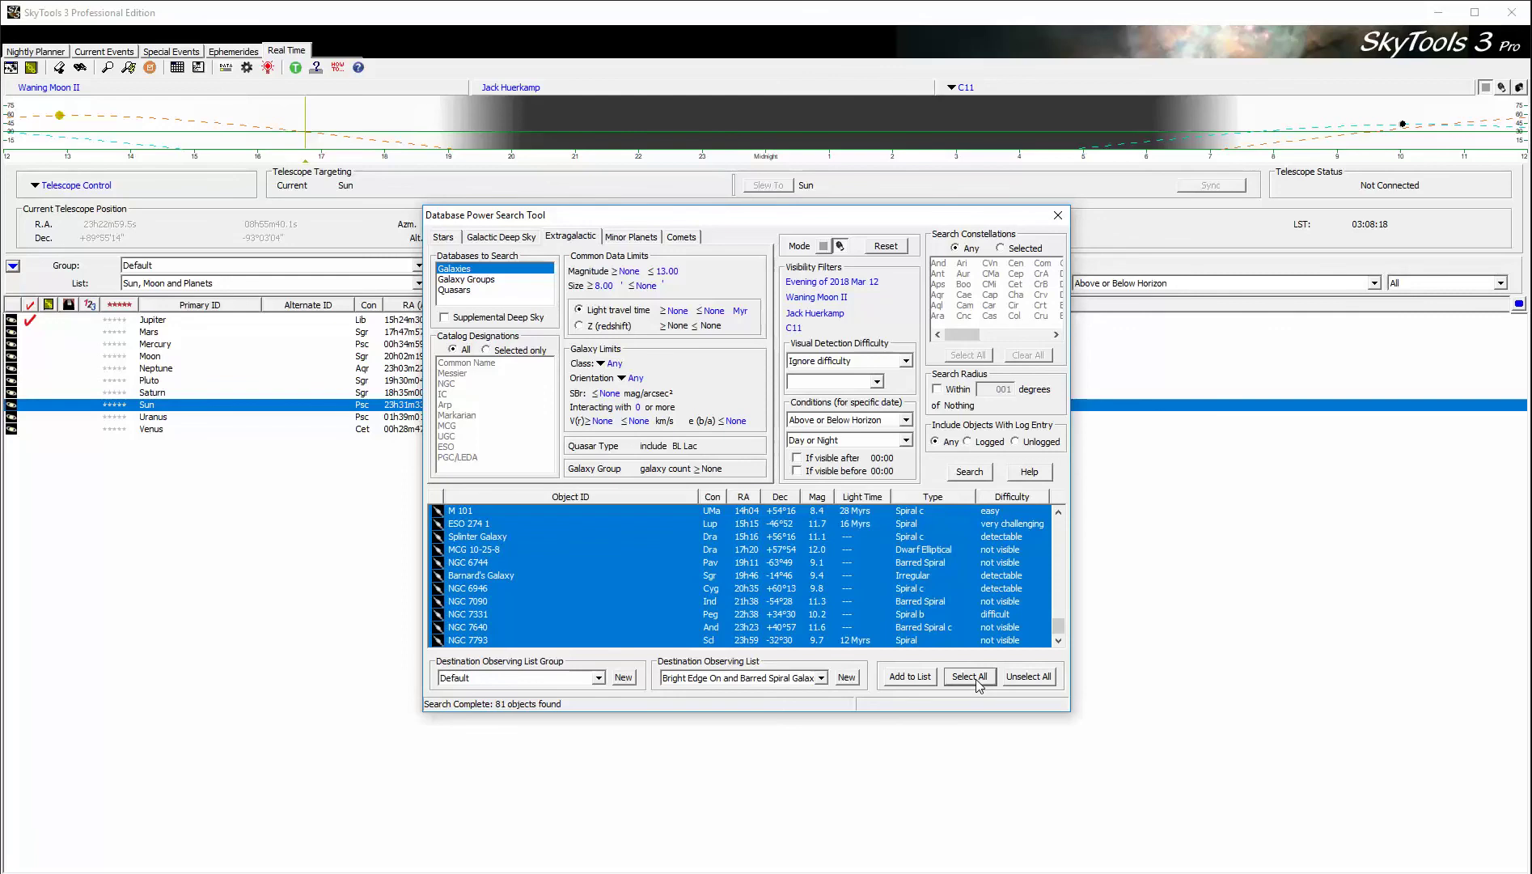
click(906, 685)
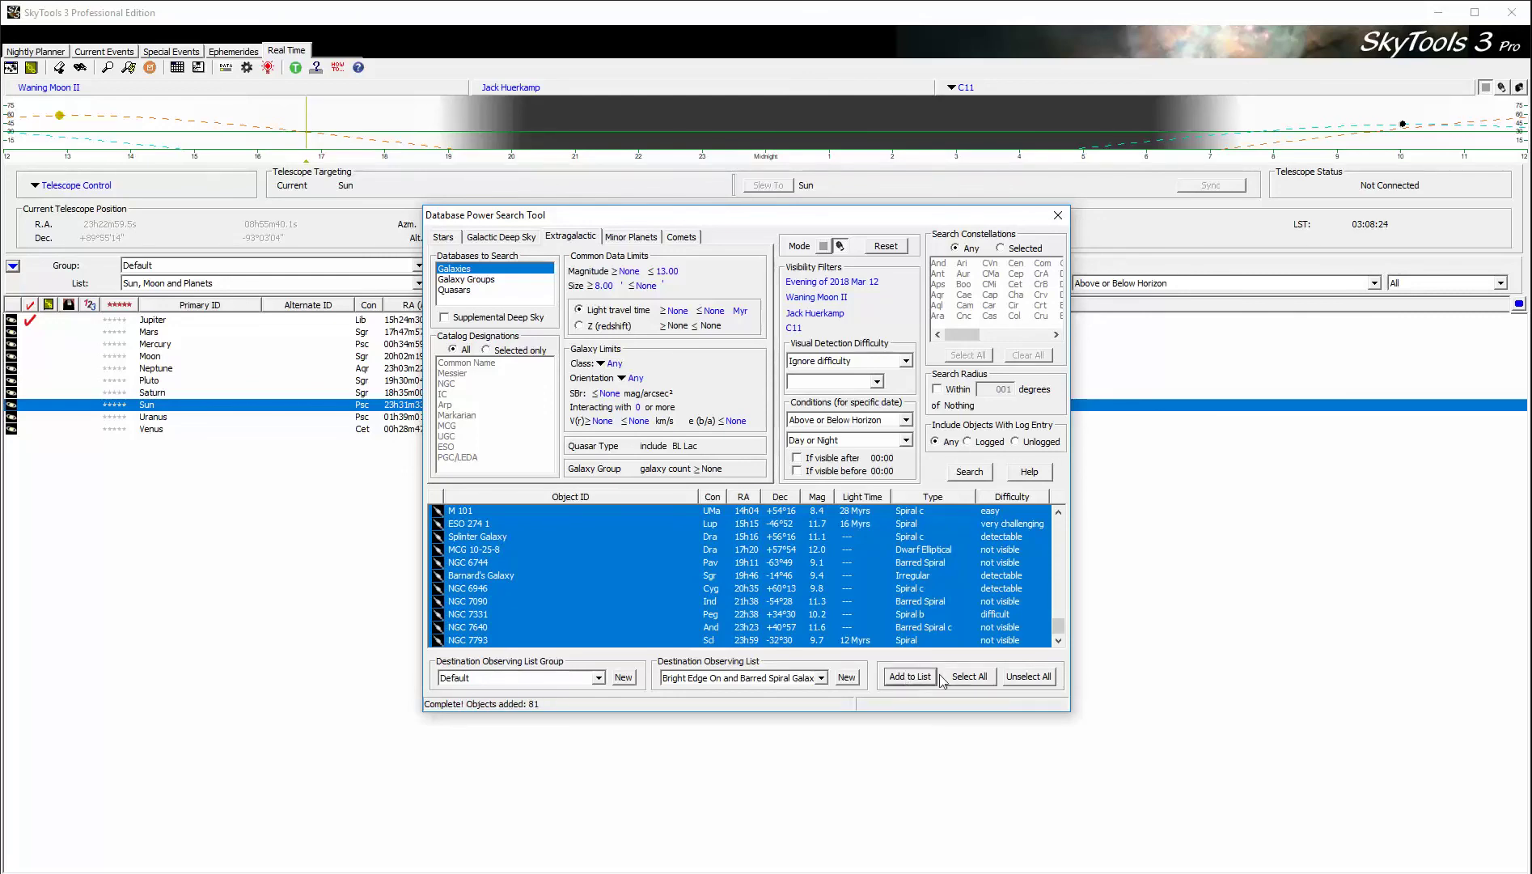
Close the power search and display the "Bright Edge On and Barred Spiral Galaxies" observing list.
click(1056, 216)
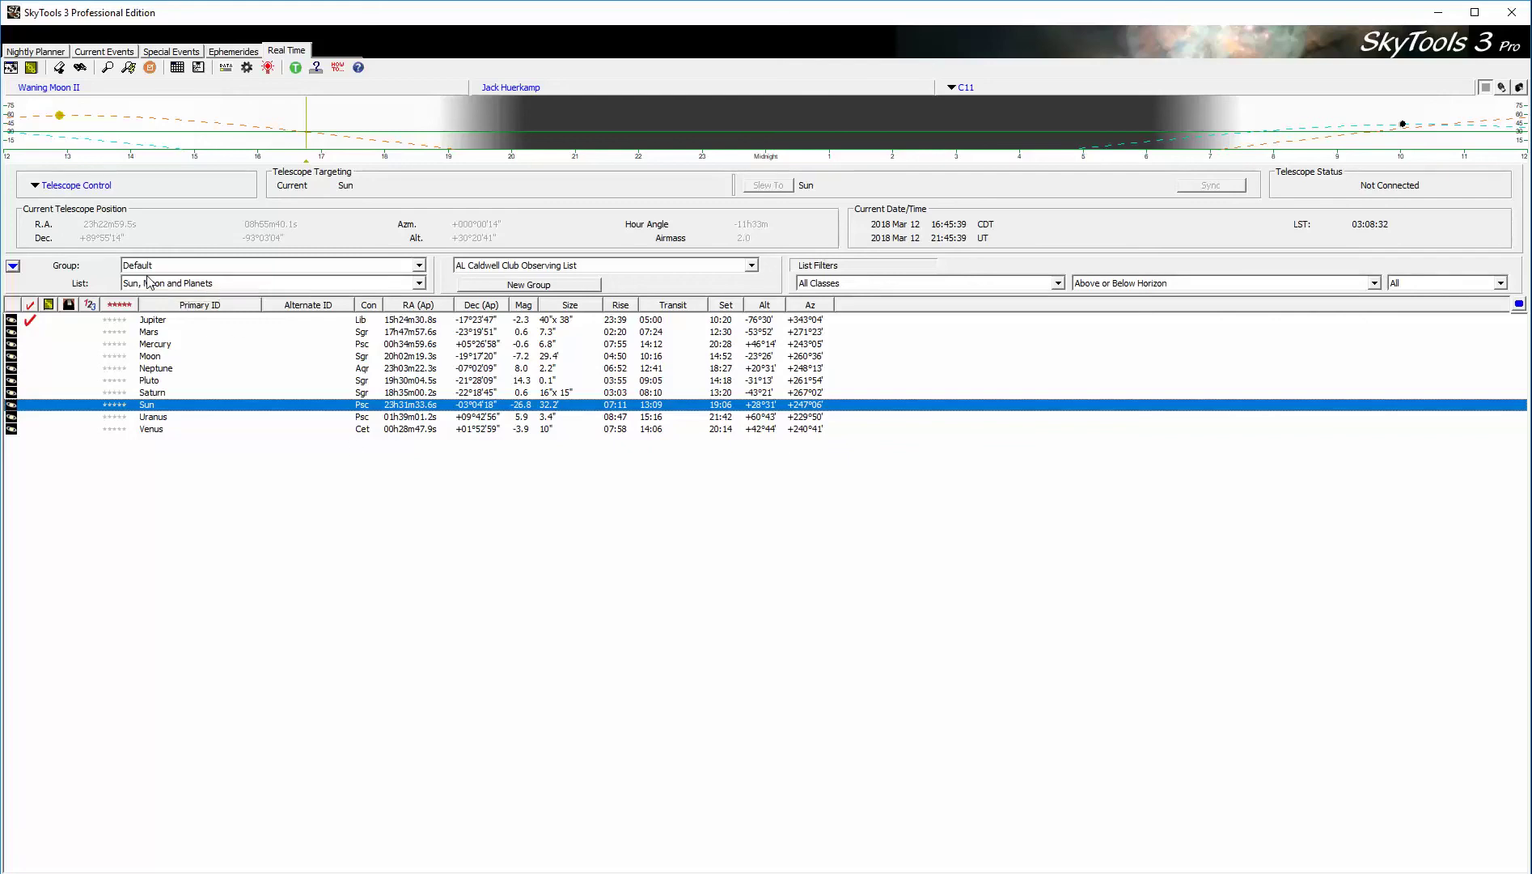
click(420, 284)
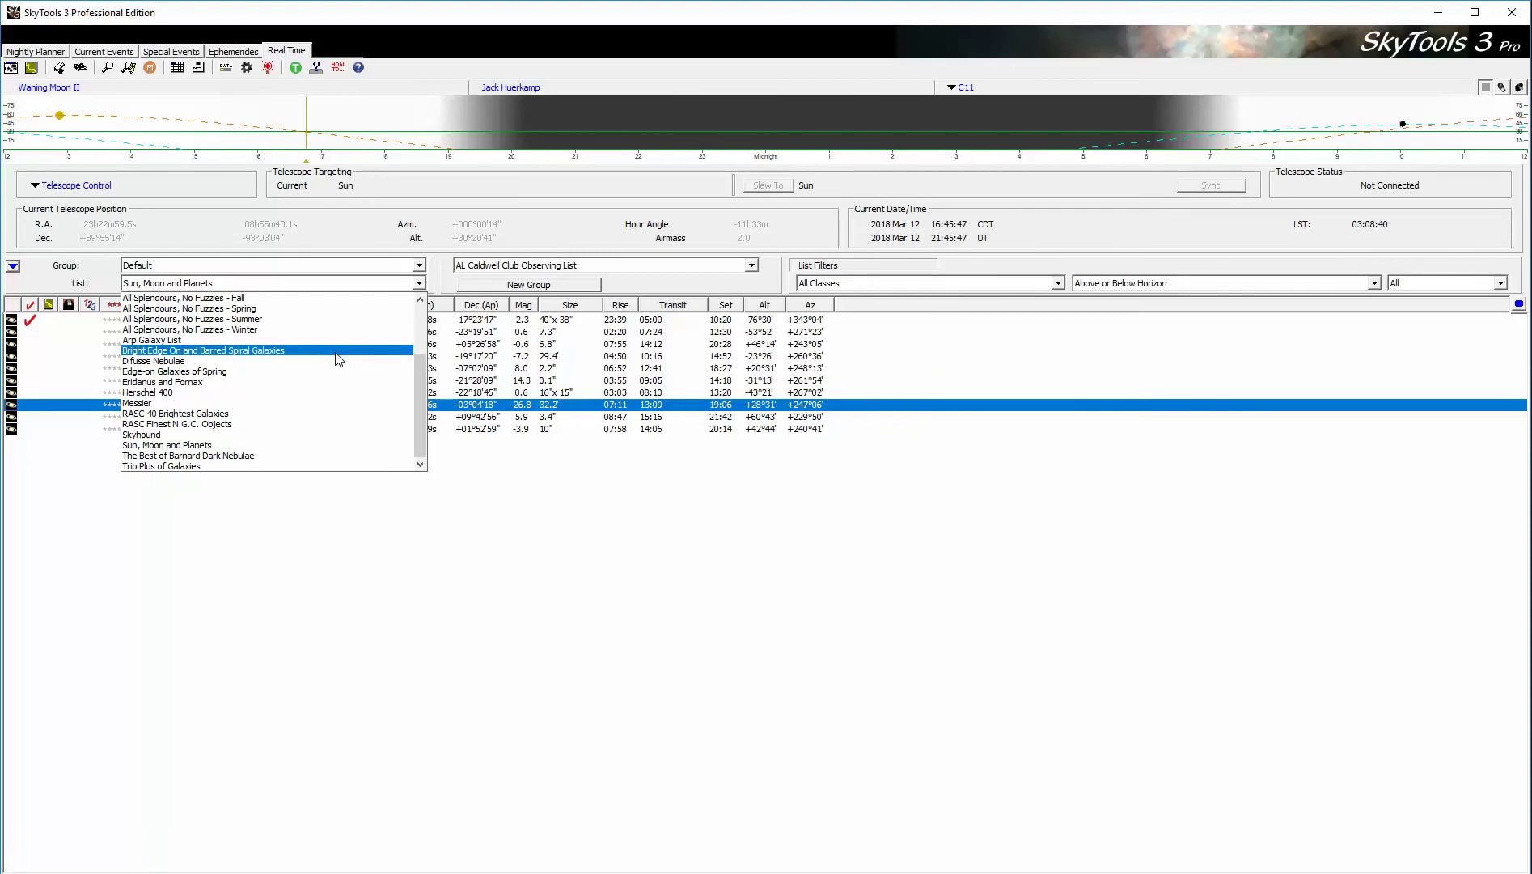
click(338, 359)
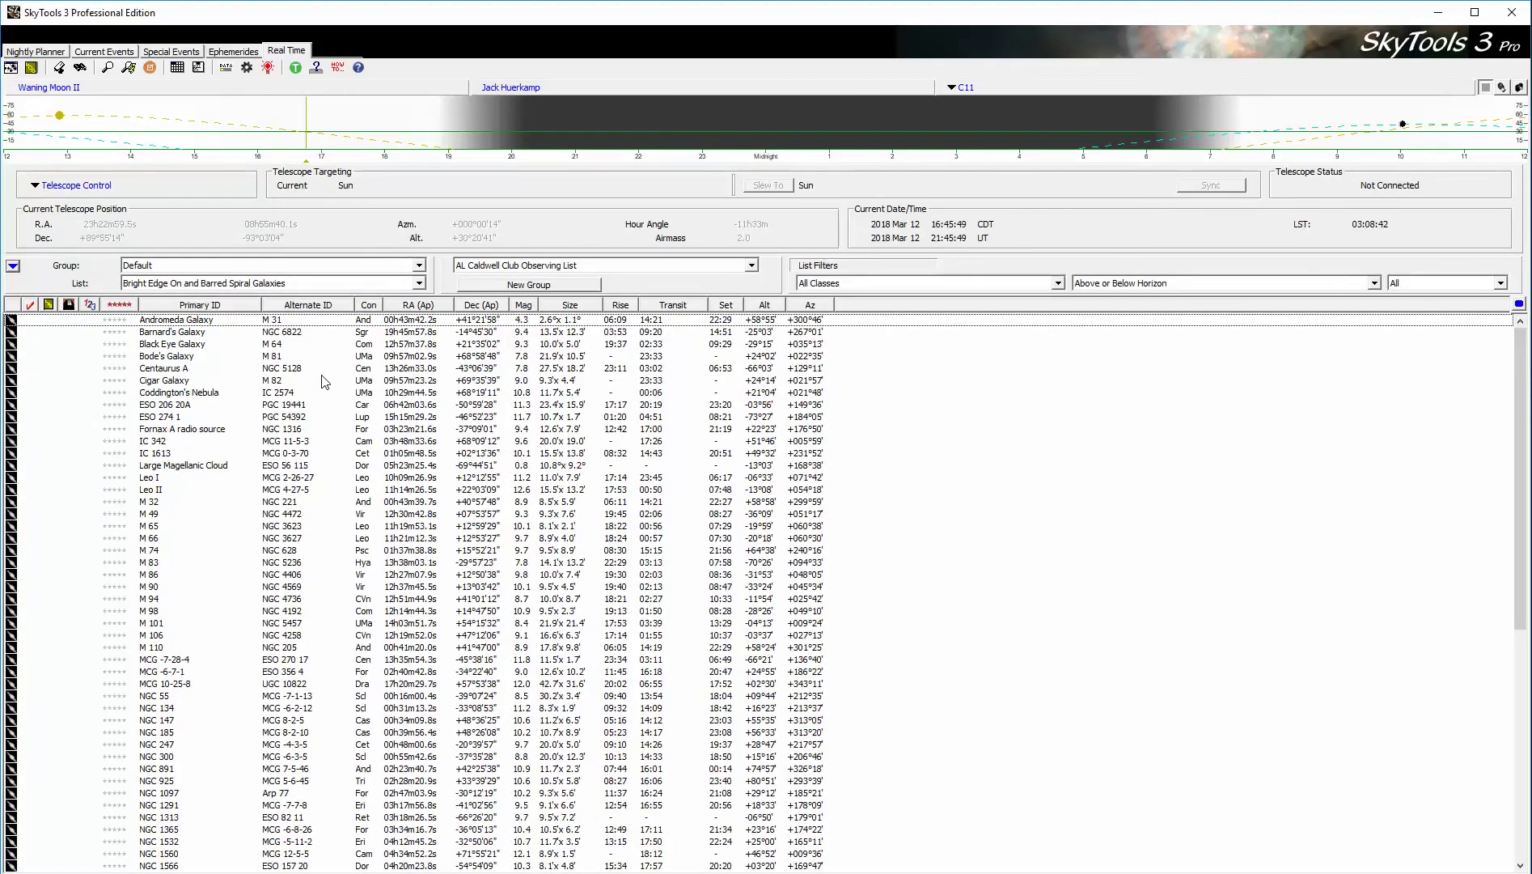